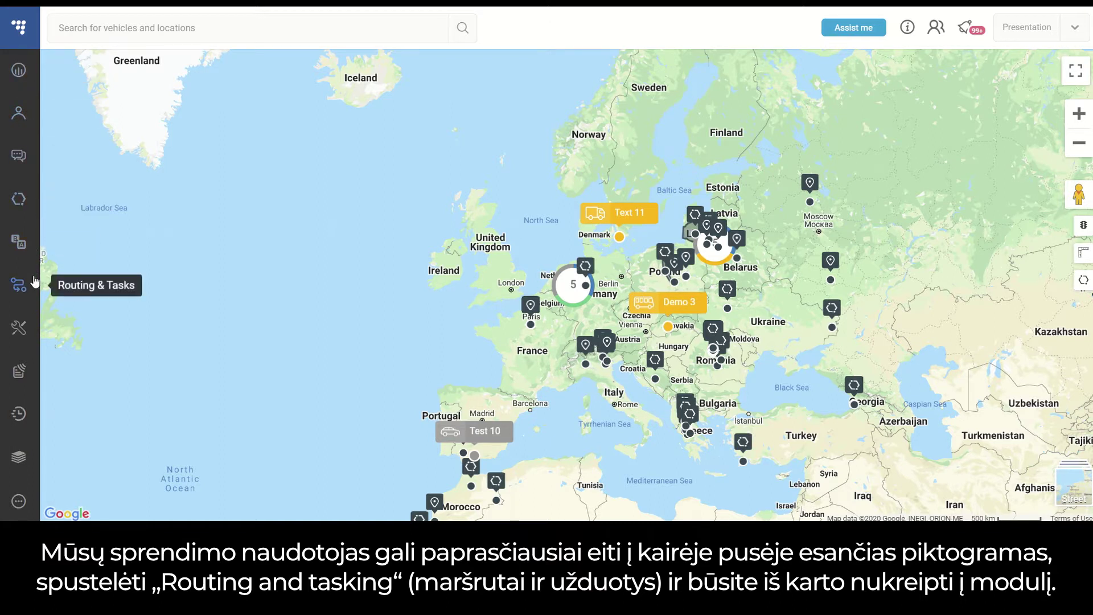
- Open the Routing & Tasks module to list tasks with vehicle, location, arrival and status
left_click(25, 290)
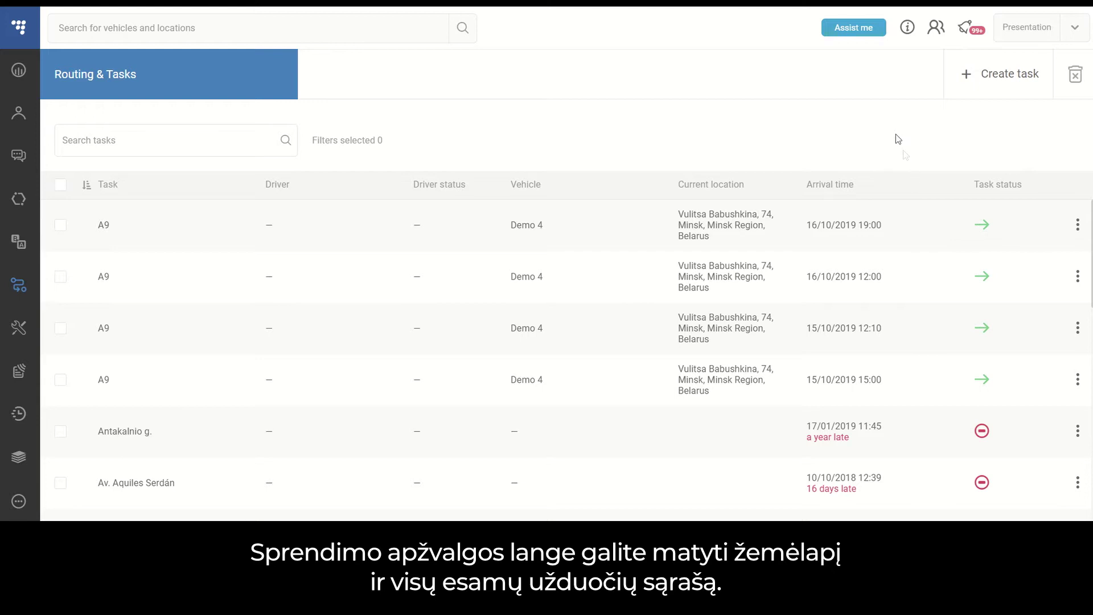
left_click(876, 101)
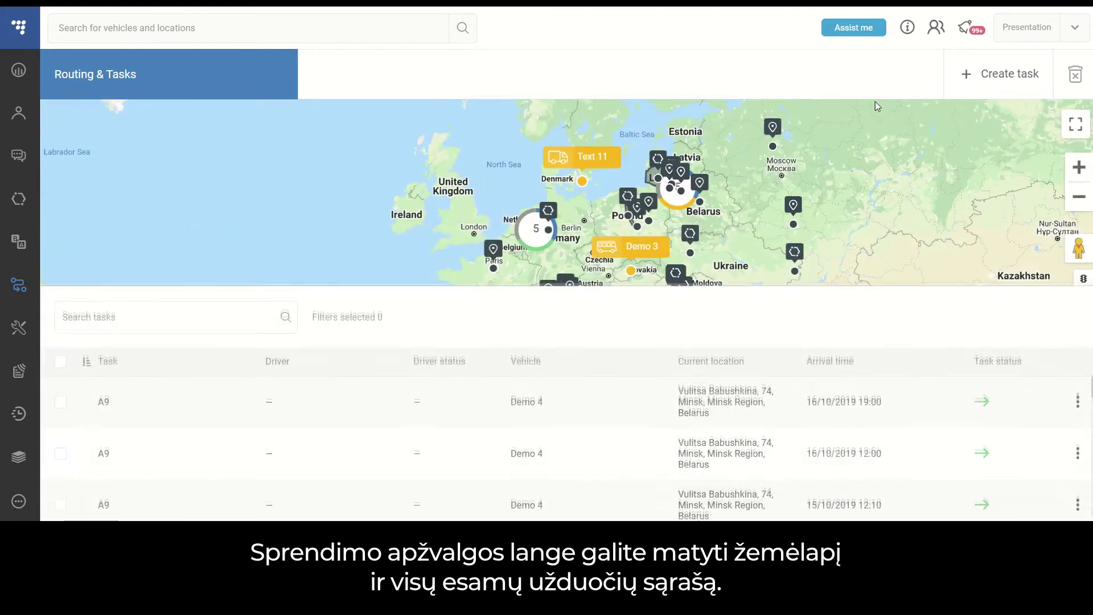
mouse_move(422, 284)
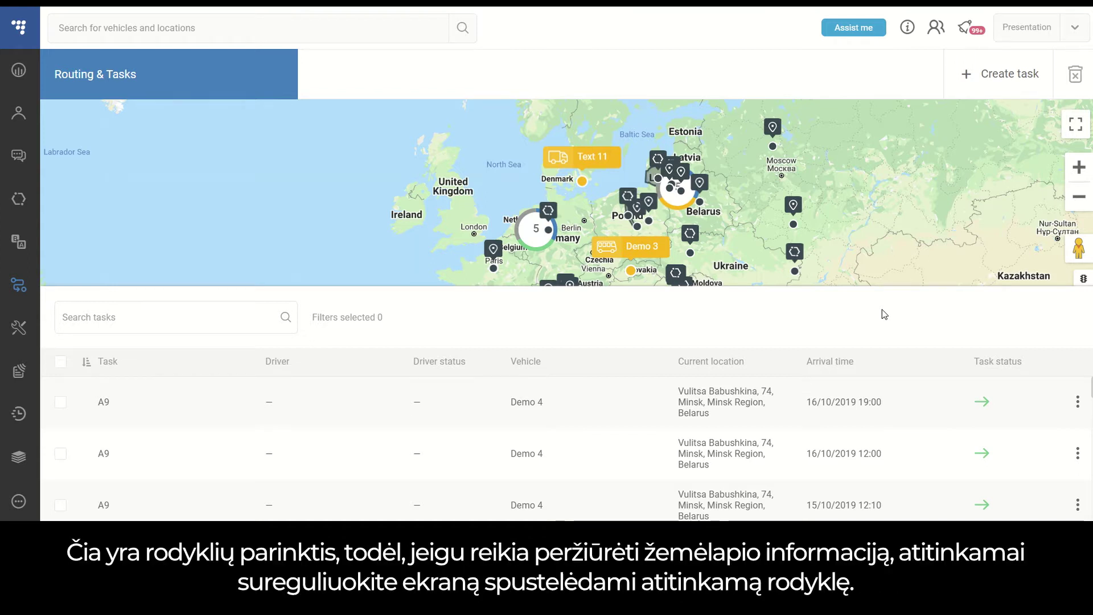
mouse_move(900, 286)
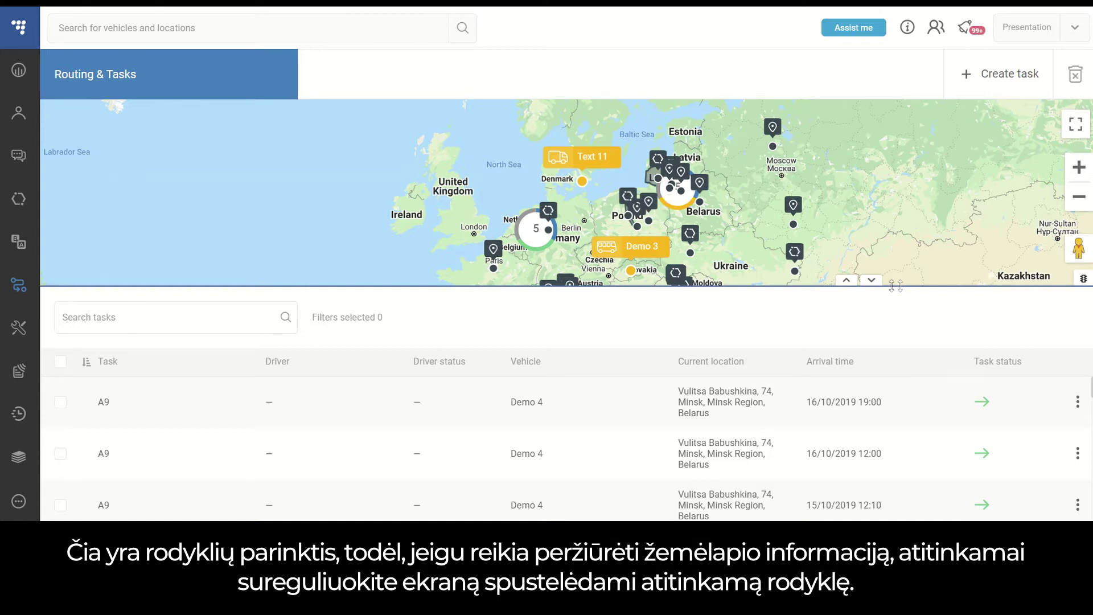
left_click(871, 280)
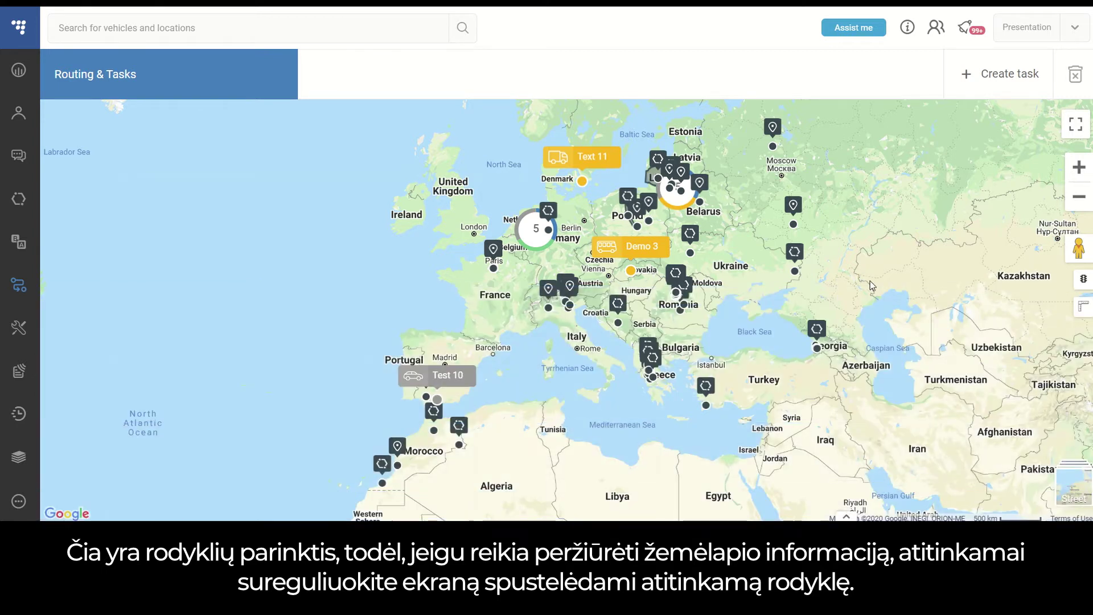
left_click_drag(759, 233, 768, 287)
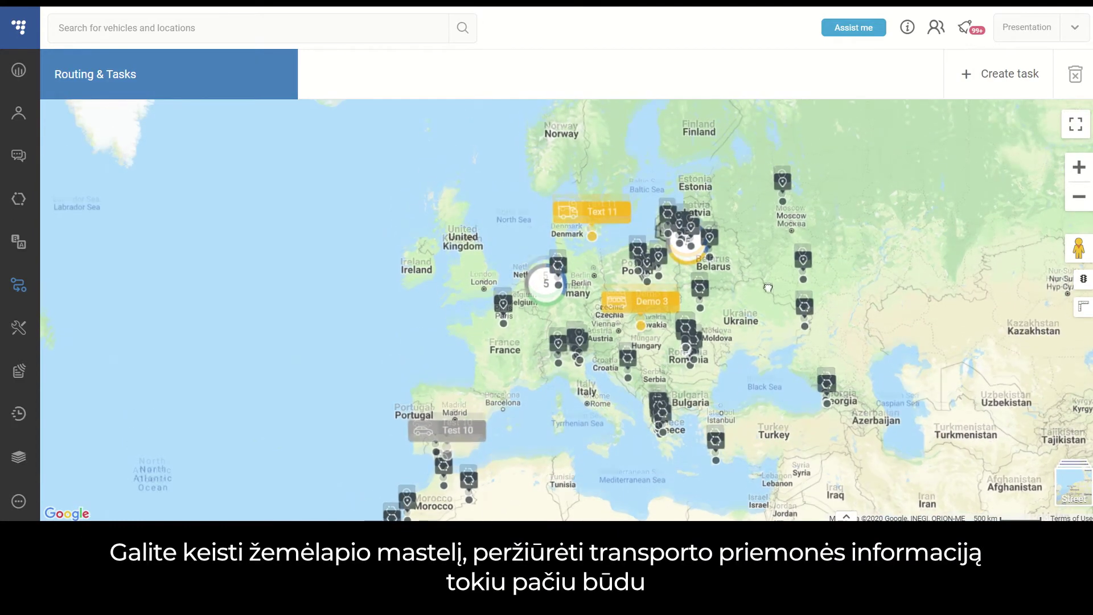
scroll(768, 288, "up", 2)
left_click_drag(501, 344, 677, 211)
scroll(621, 250, "down", 1)
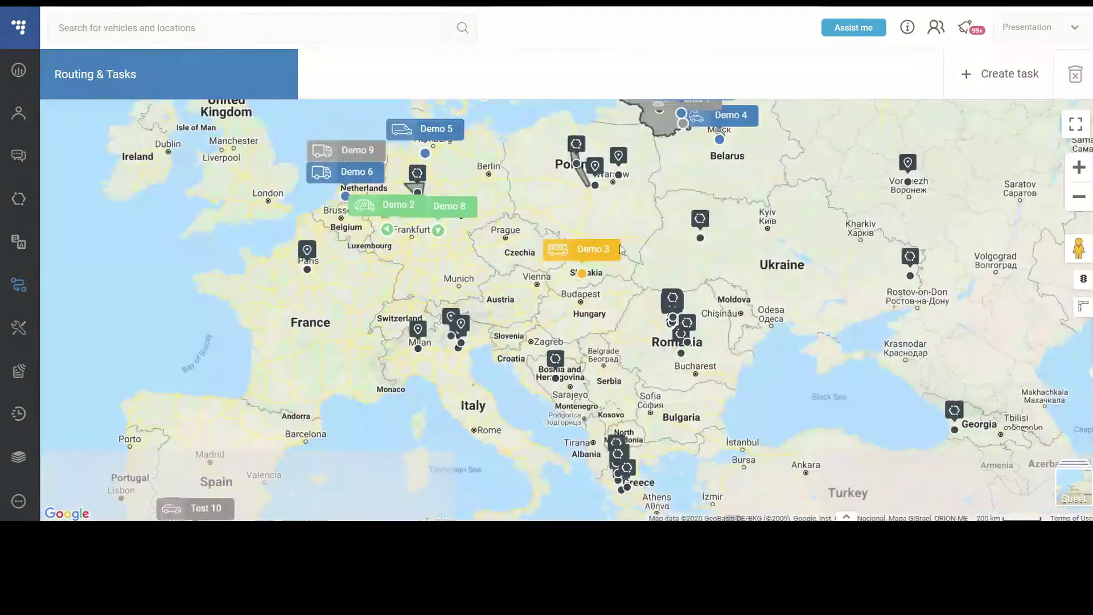
left_click(596, 251)
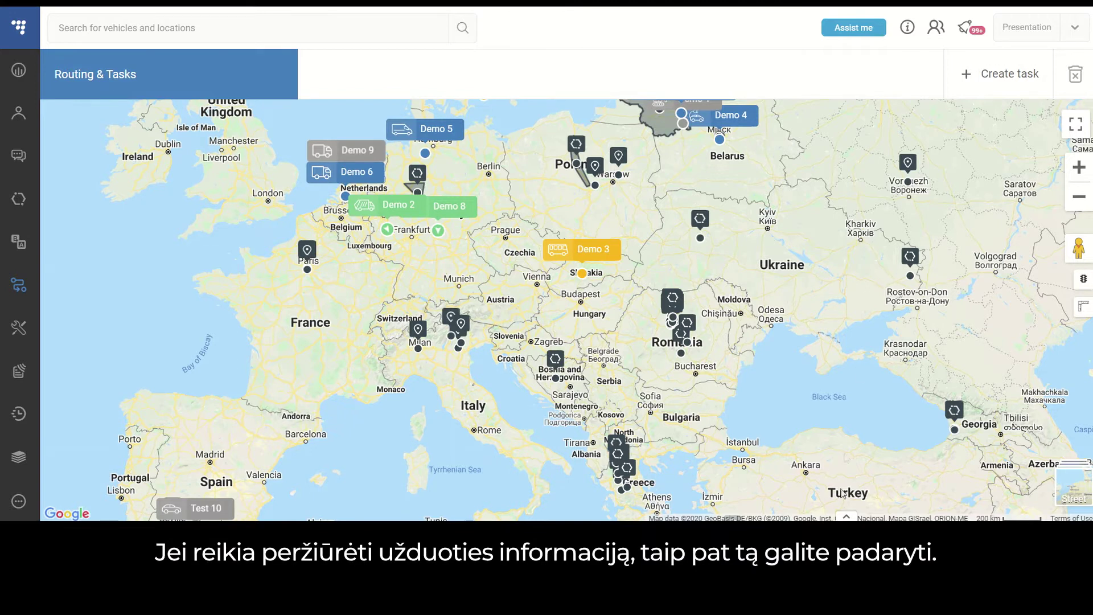
left_click(847, 517)
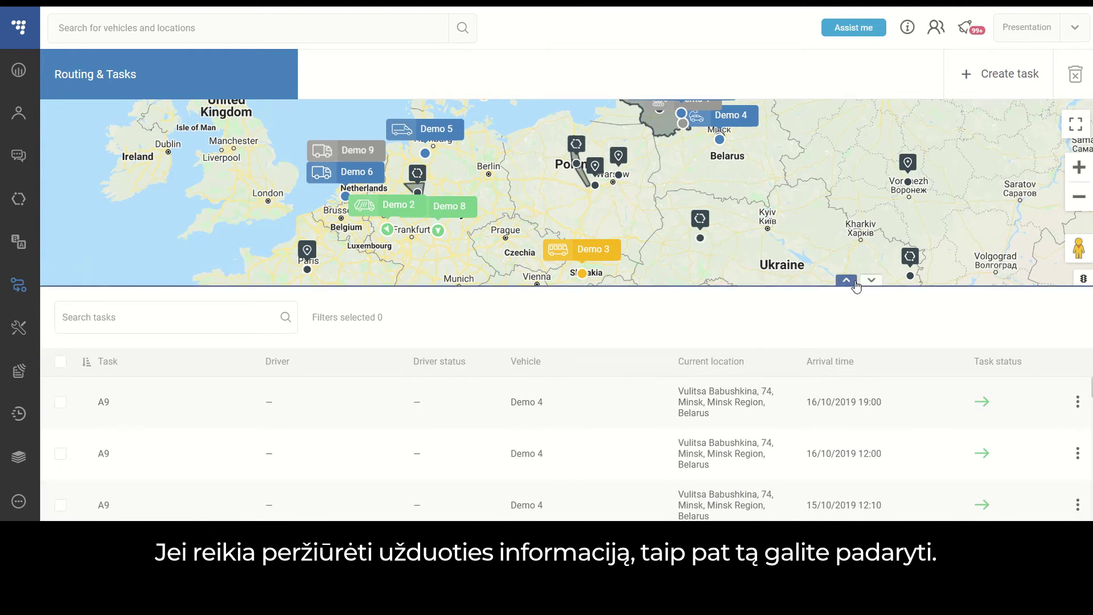
left_click(848, 282)
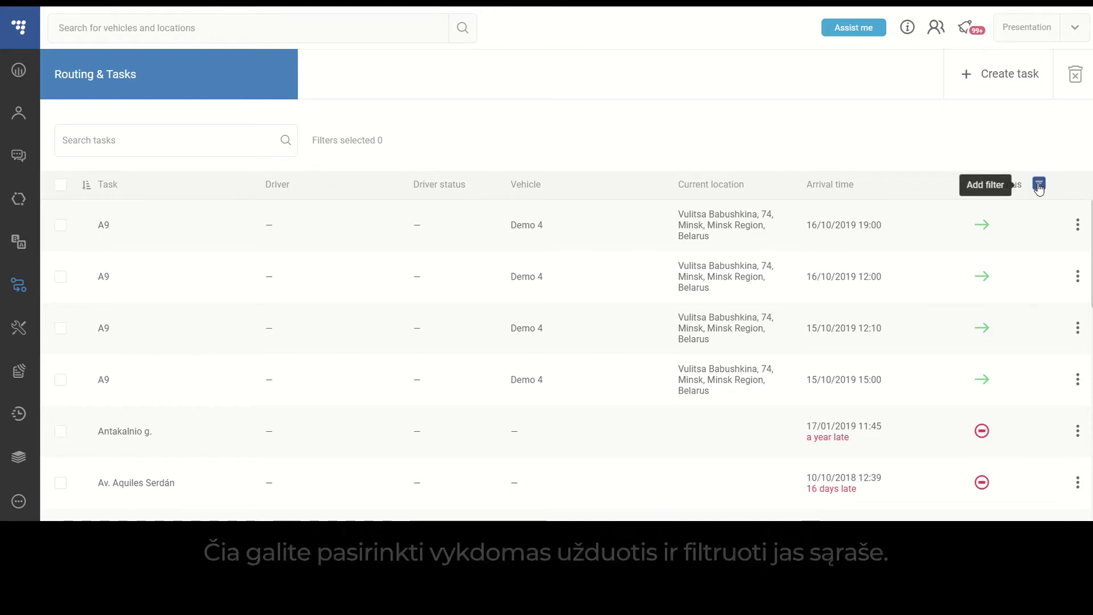
- Filter the task list to In progress, then reset the status filter to Select all
left_click(1039, 185)
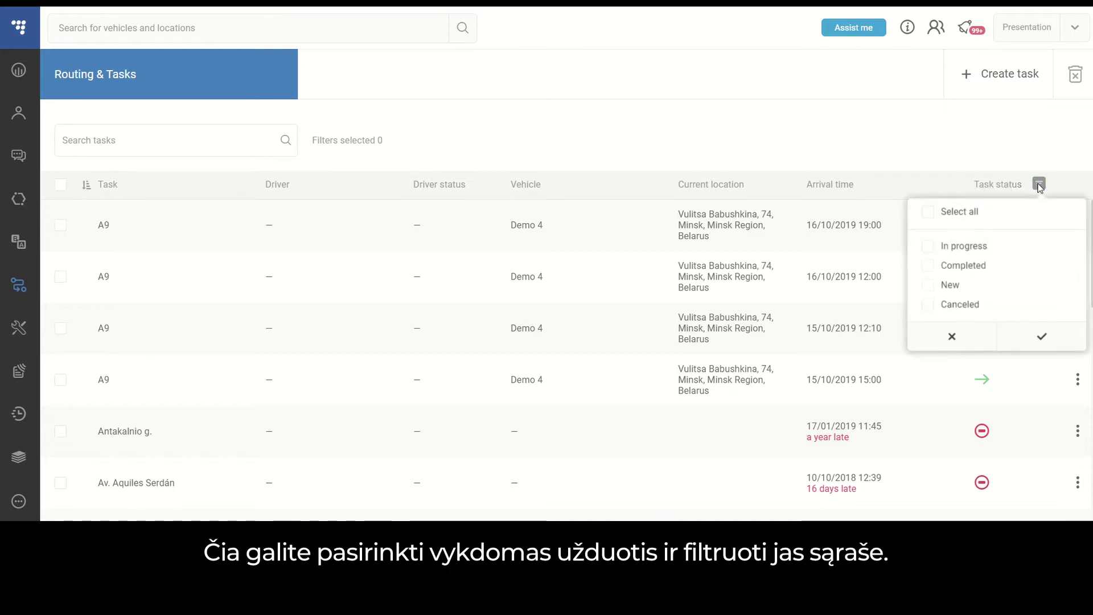
left_click(929, 247)
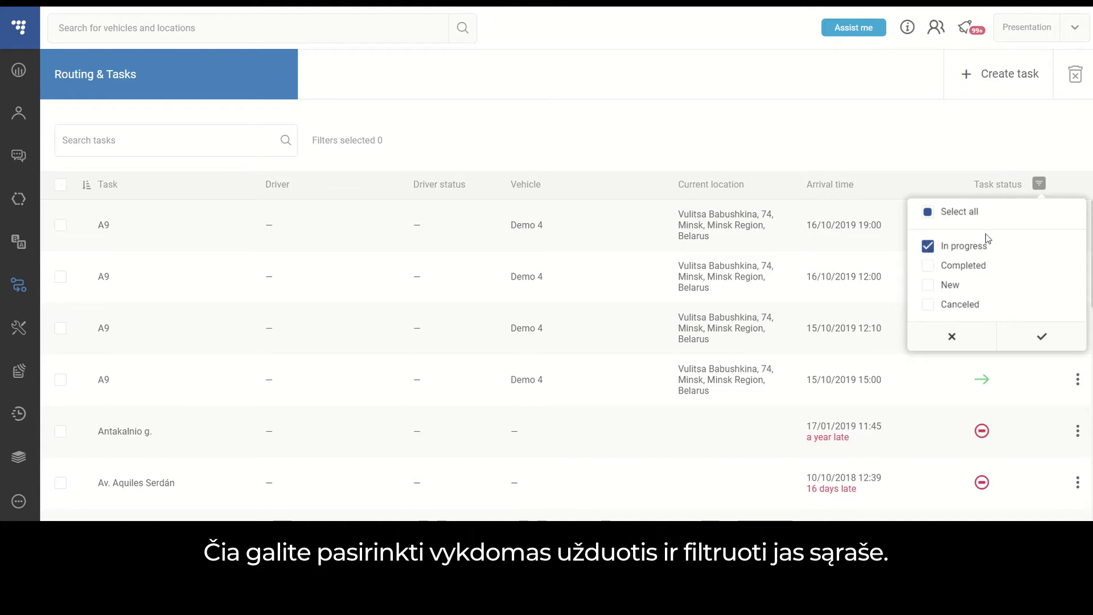
left_click(1027, 340)
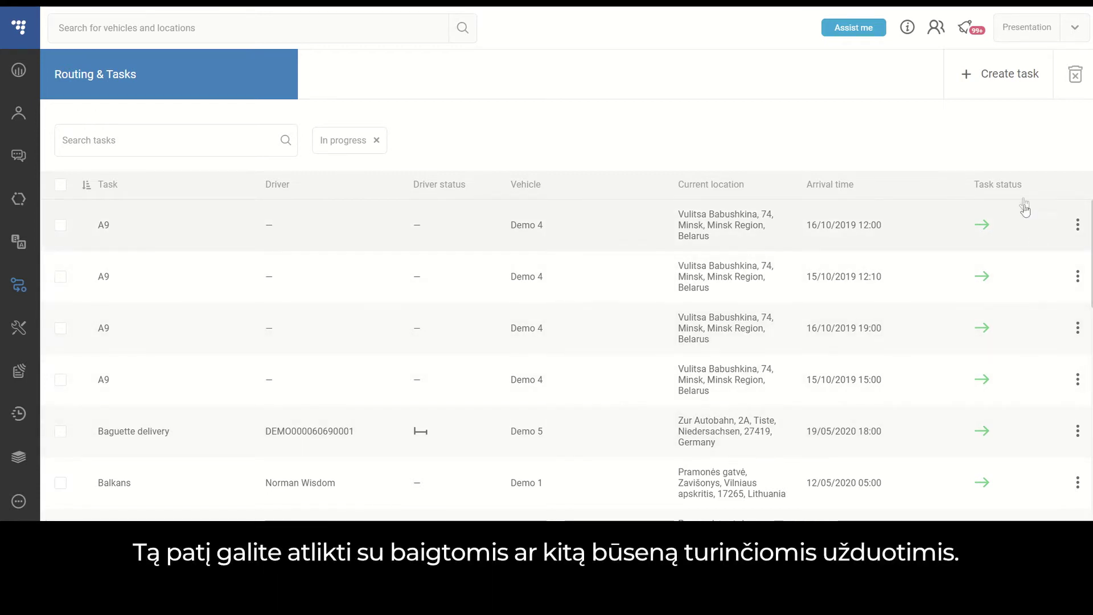
left_click(1039, 186)
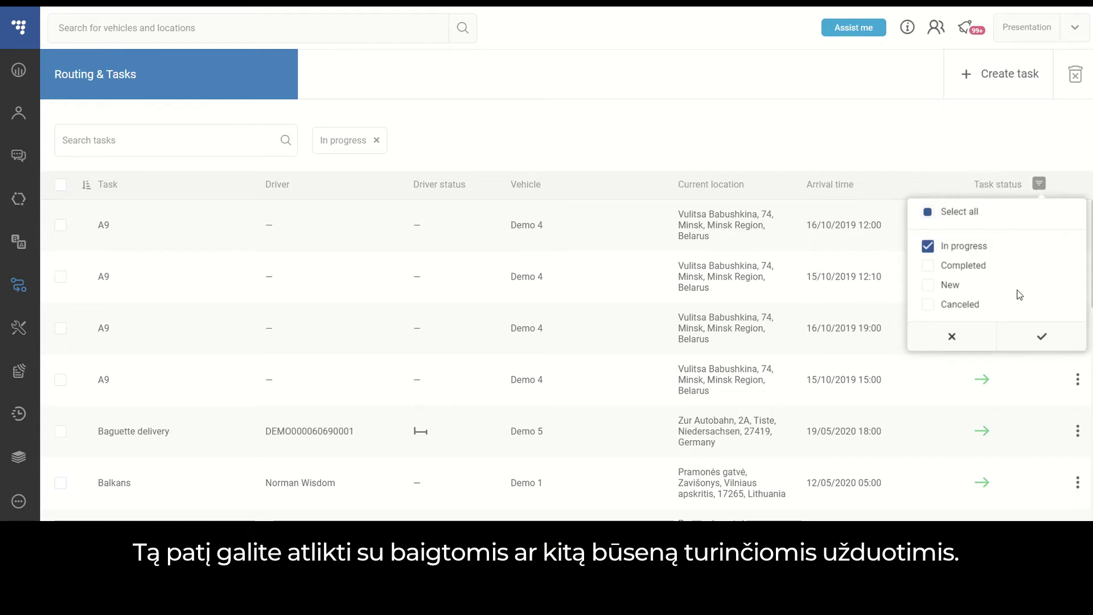
left_click(929, 212)
left_click(1042, 336)
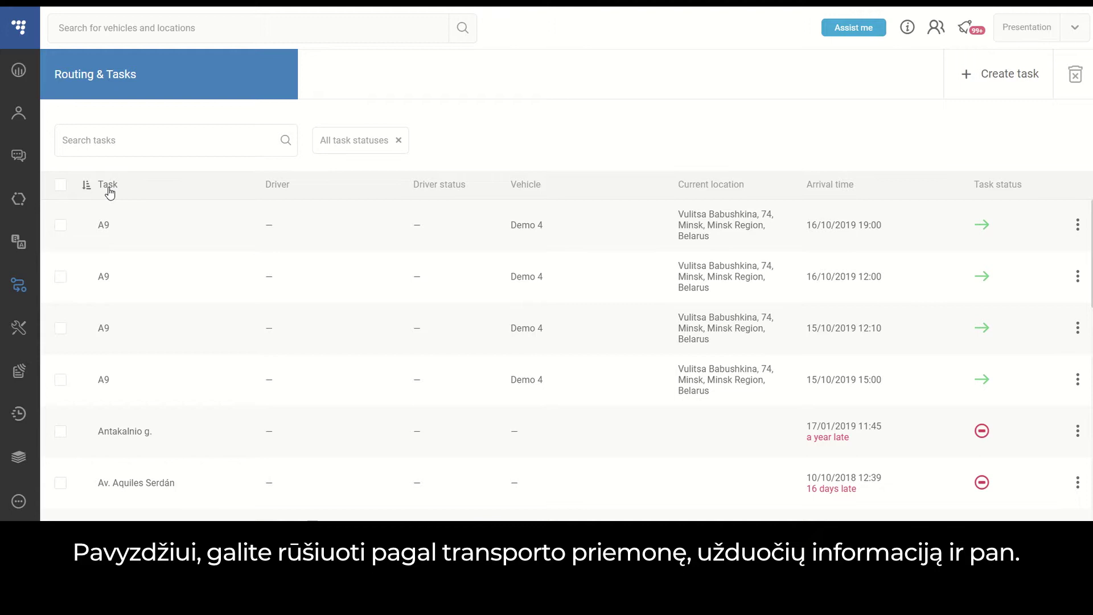
- Sort the tasks by vehicle so Demo 1 tasks come first, and open the Сусанин task's actions
left_click(86, 185)
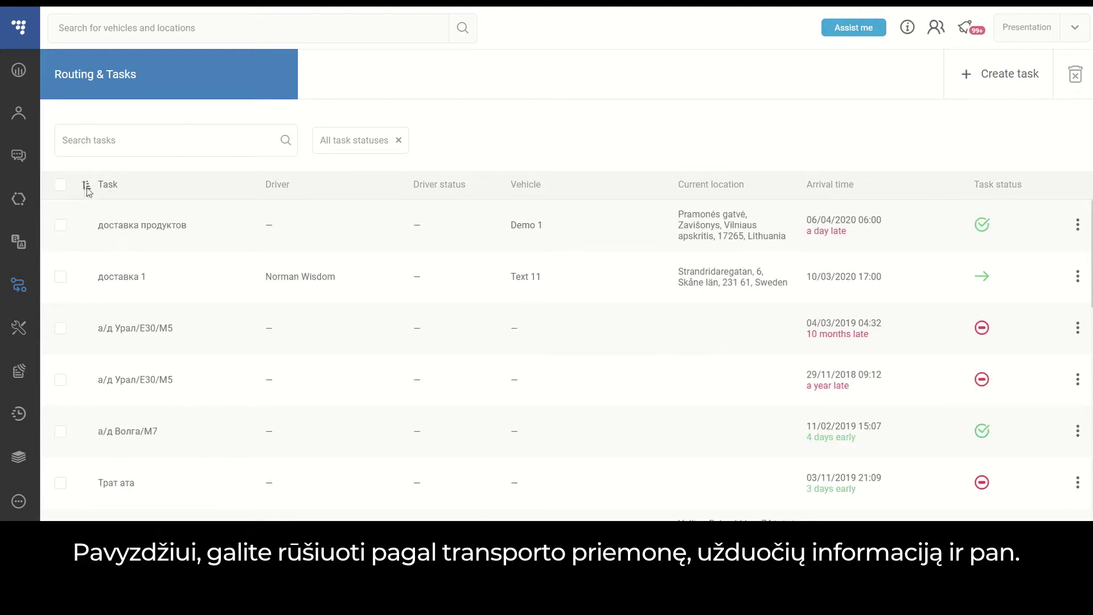
left_click(106, 189)
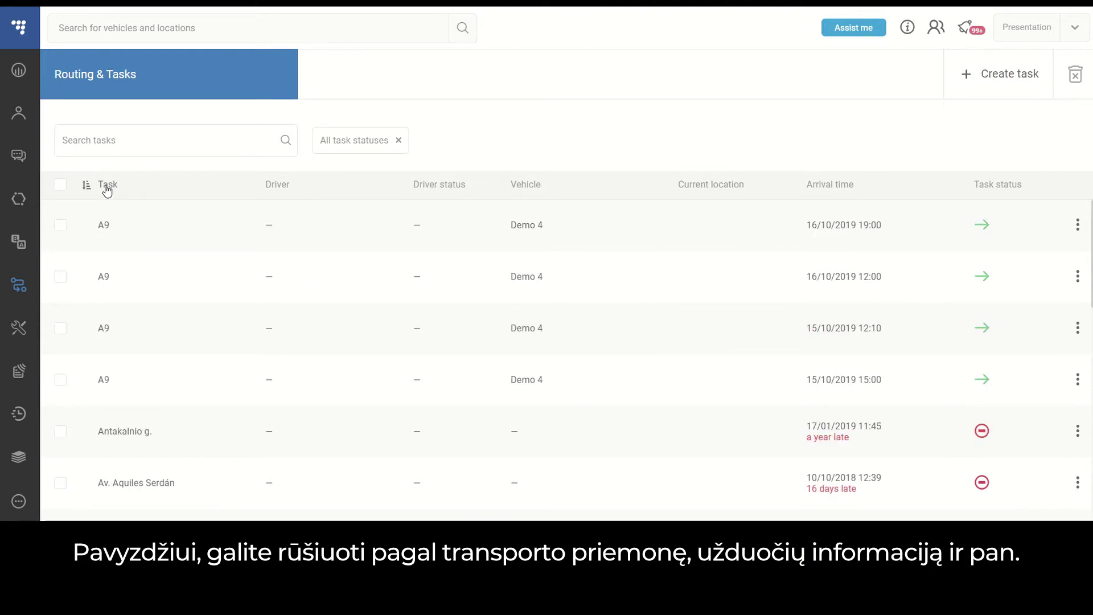
left_click(526, 186)
left_click(526, 186)
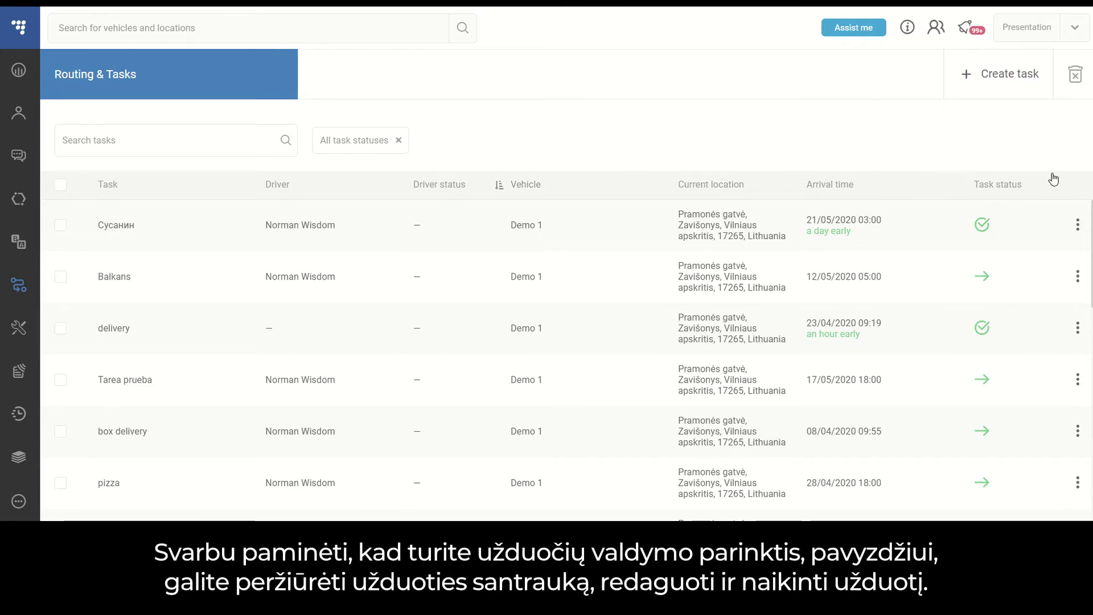
left_click(1078, 230)
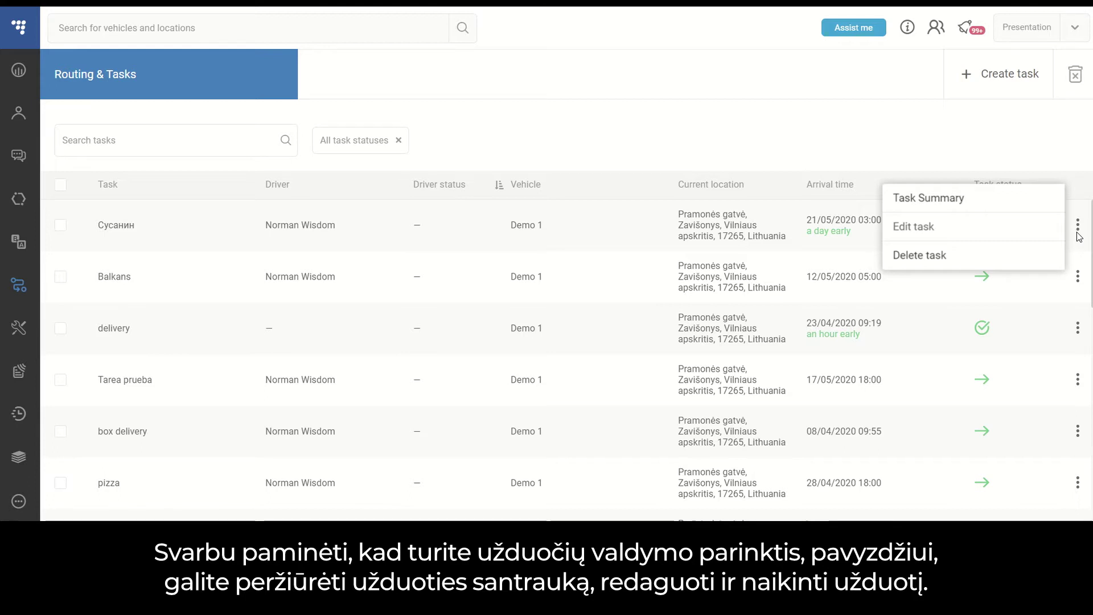
- View and close the Сусанин task summary, then start a new task
left_click(1002, 210)
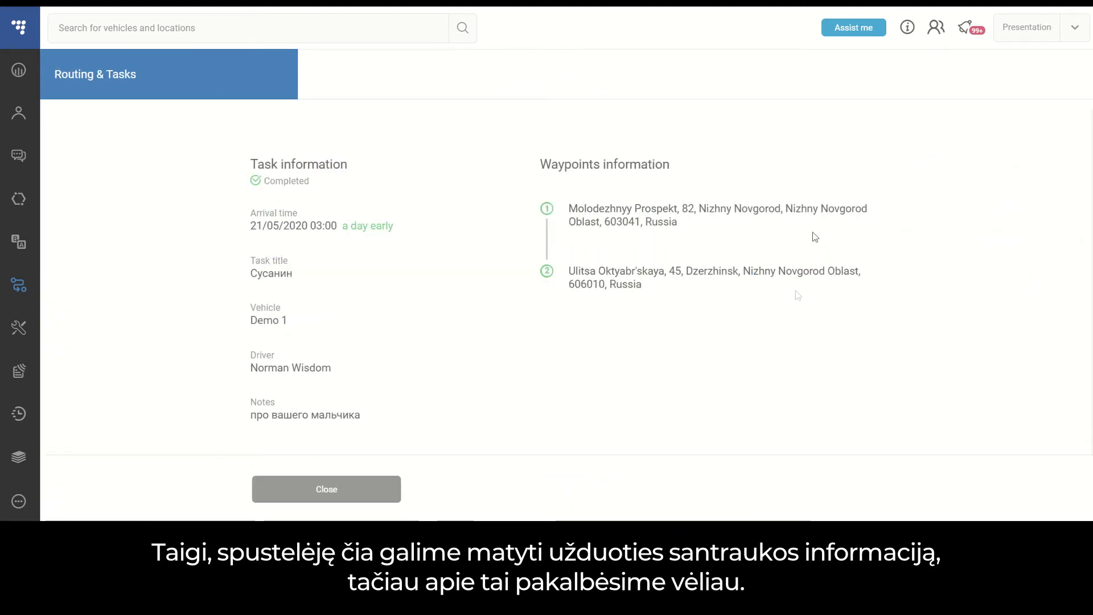
left_click(338, 495)
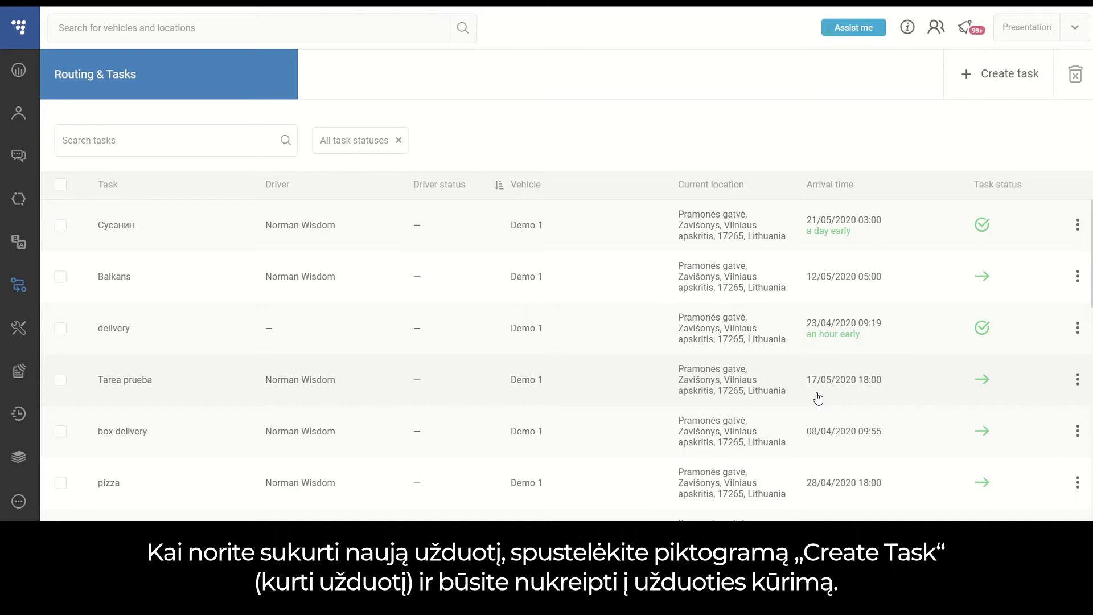
left_click(1017, 87)
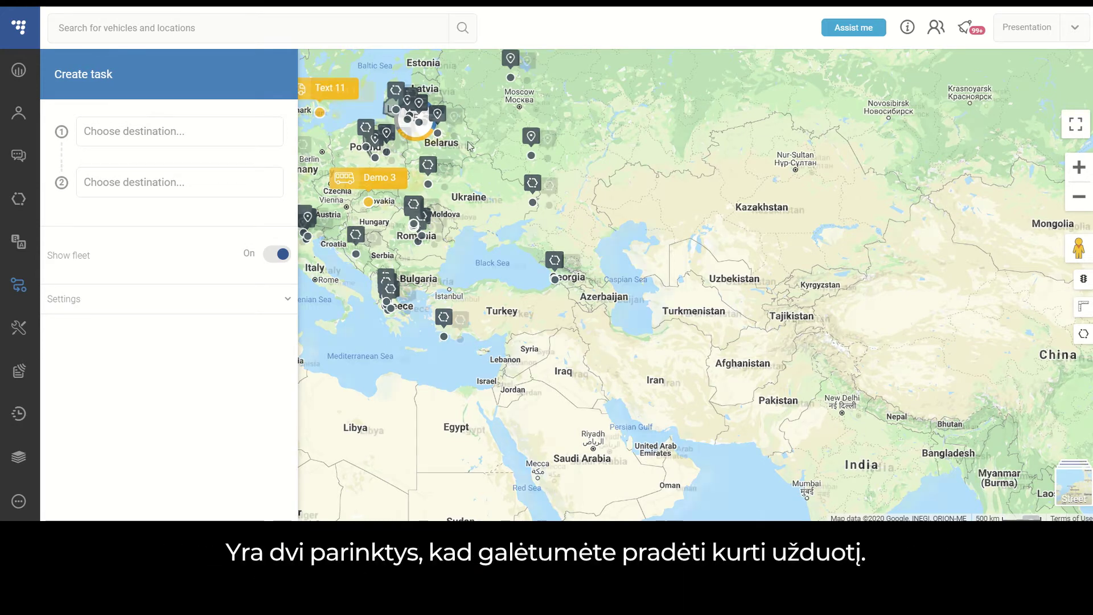
- Pan the map over Germany and switch the new task's routing to heavy commercial vehicles
scroll(469, 147, "up", 5)
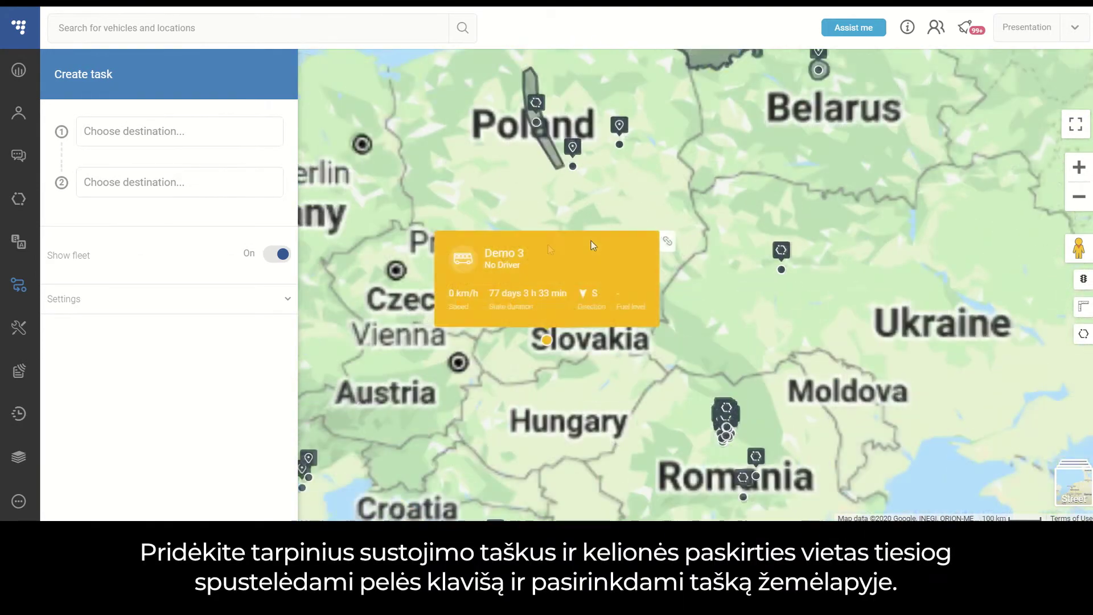
scroll(591, 245, "down", 2)
left_click_drag(519, 223, 691, 249)
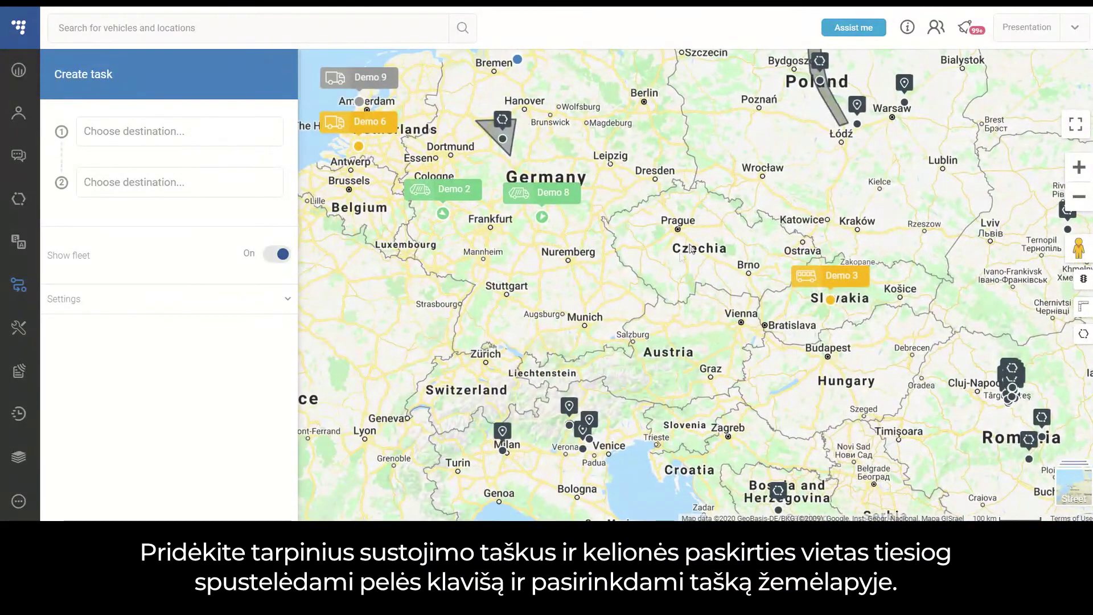
right_click(540, 286)
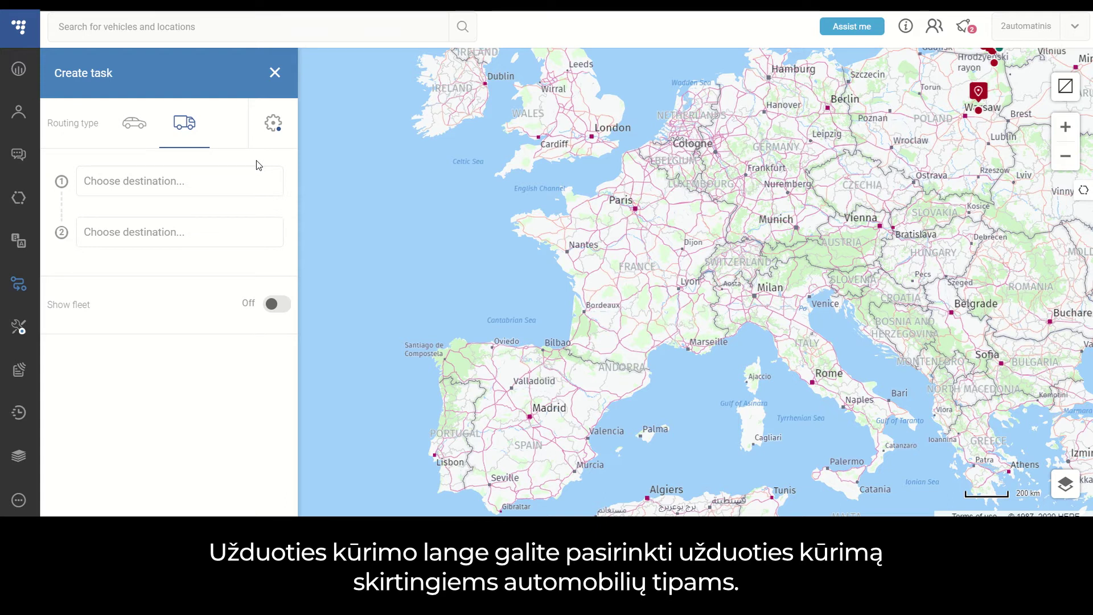
left_click(135, 135)
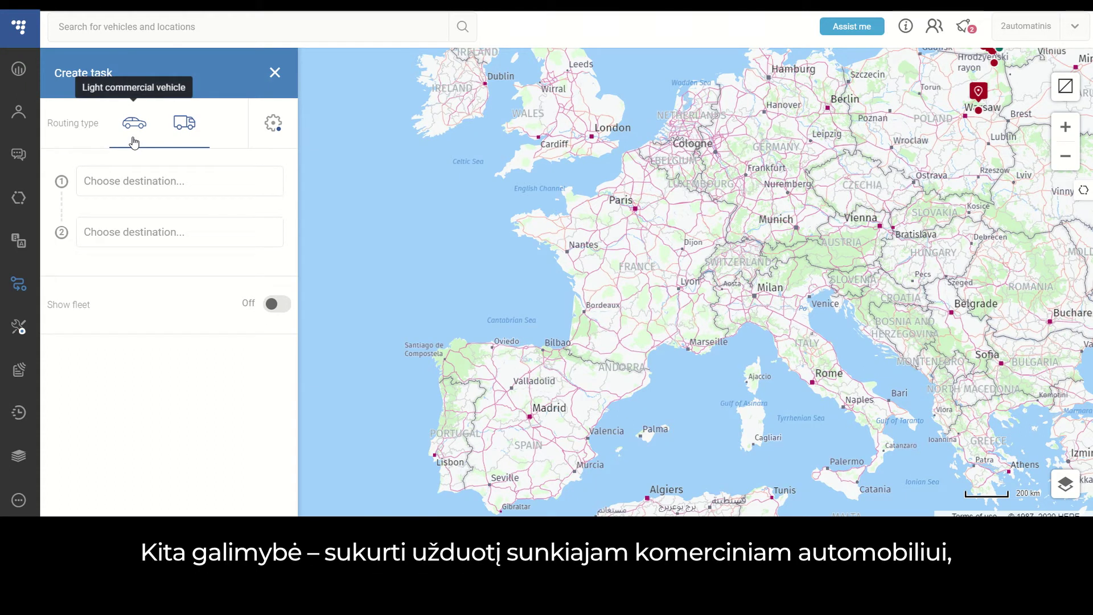
left_click(185, 140)
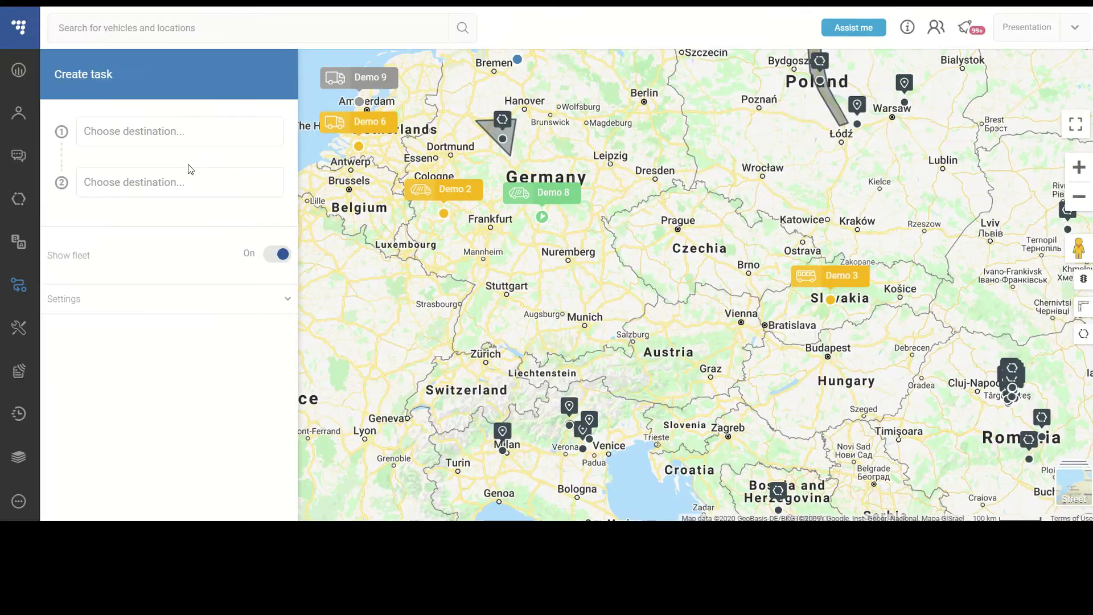
left_click(189, 133)
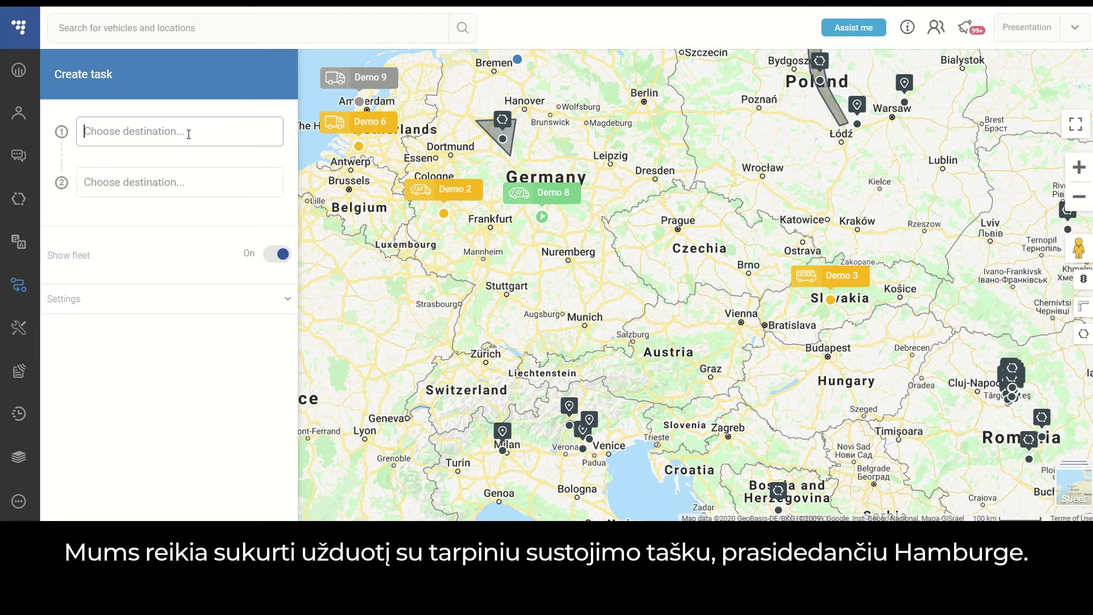
- Set destination 1 to Hamburg, Hamburg, Germany and destination 2 to Milan, Lombardy, Italy
type("Hamburg")
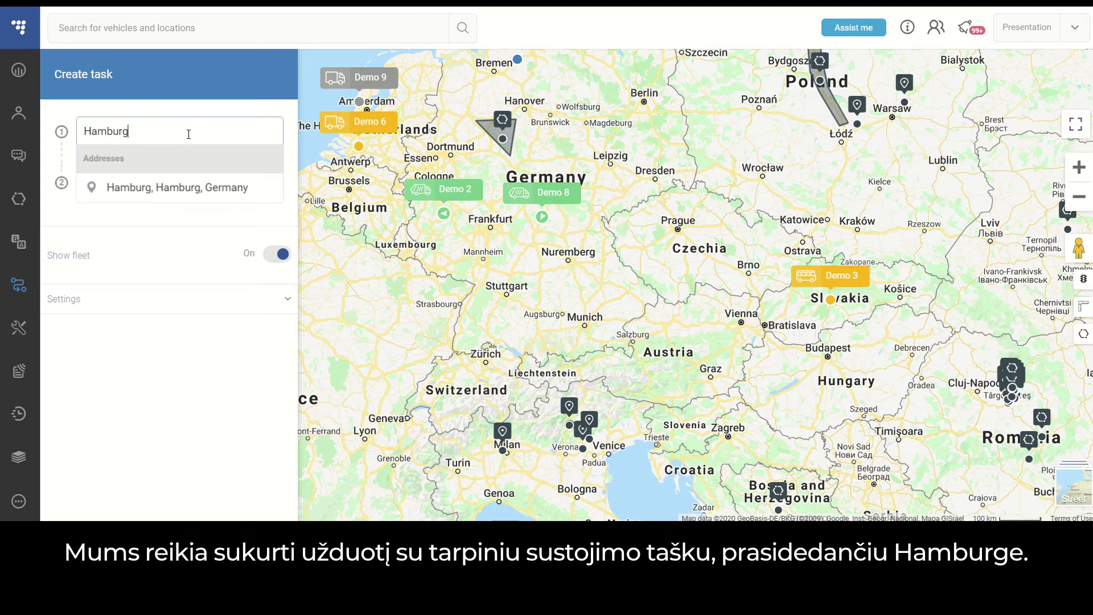
left_click(203, 188)
type("Milan")
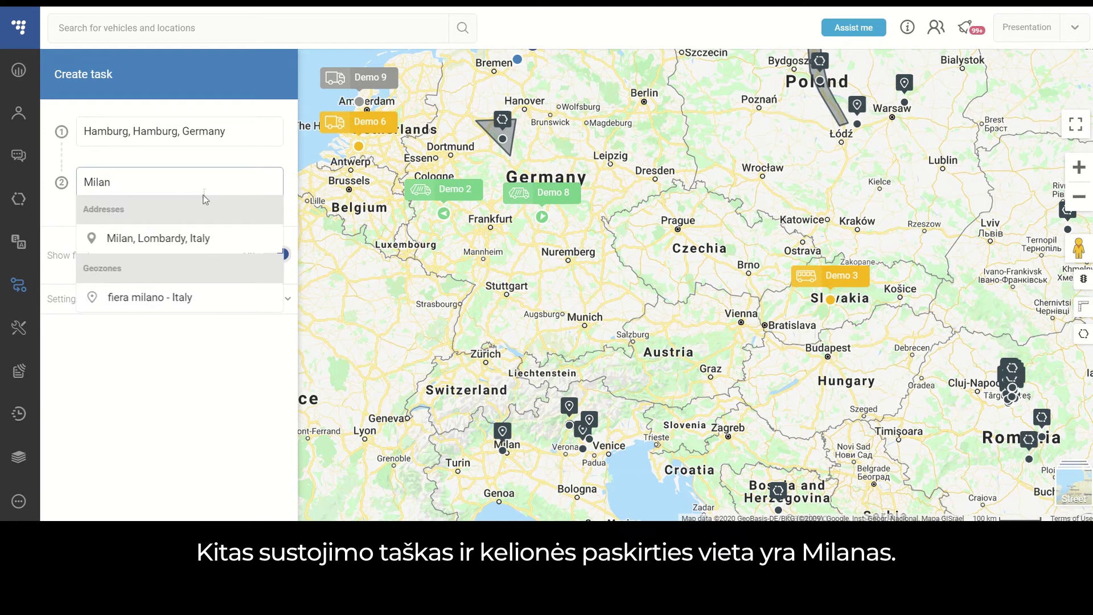
left_click(208, 239)
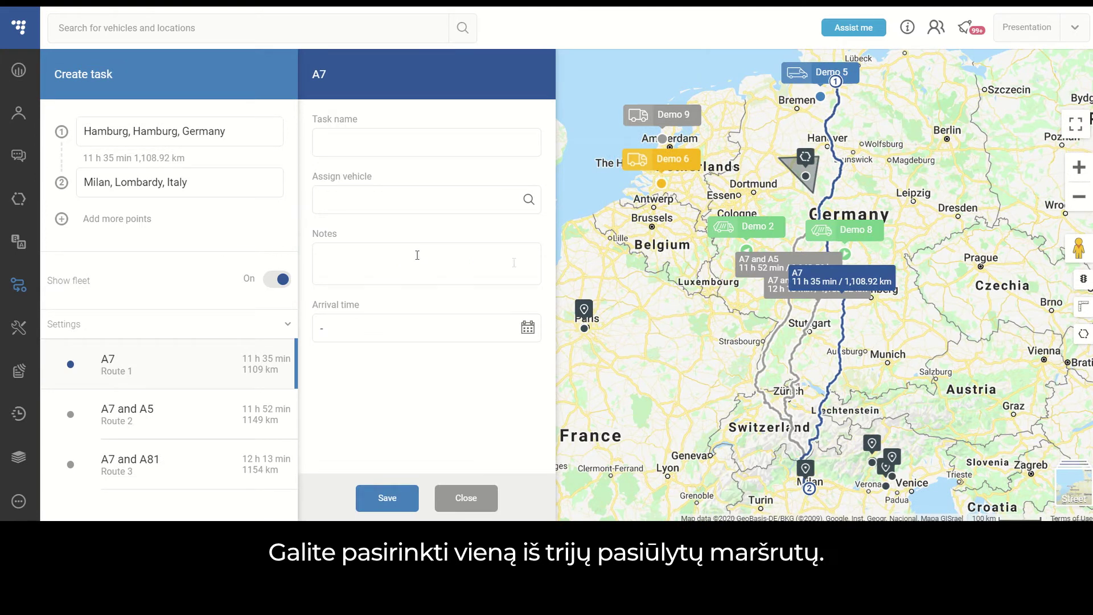
- Compare the A7/A81 trip details, then select Route 2, A7 and A5 (1,148.56 km)
left_click(769, 347)
left_click(800, 349)
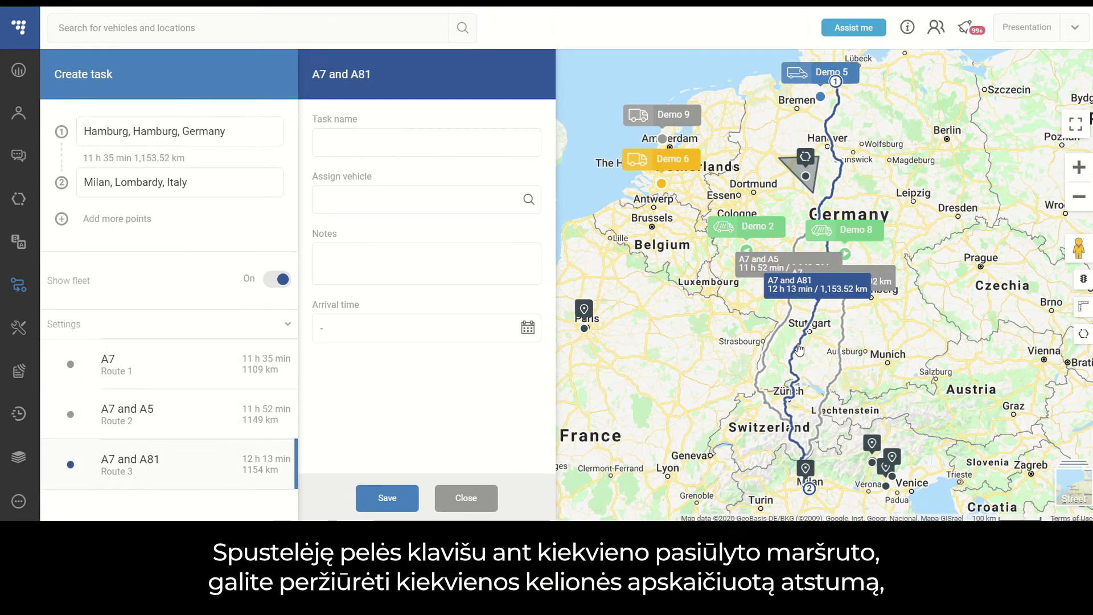
left_click(805, 291)
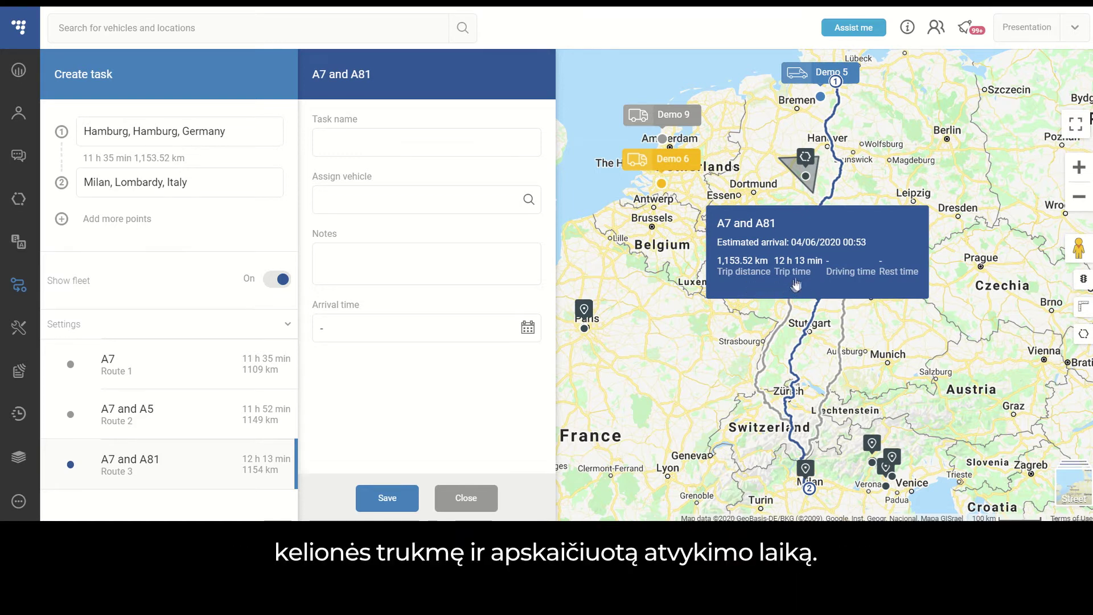
mouse_move(809, 226)
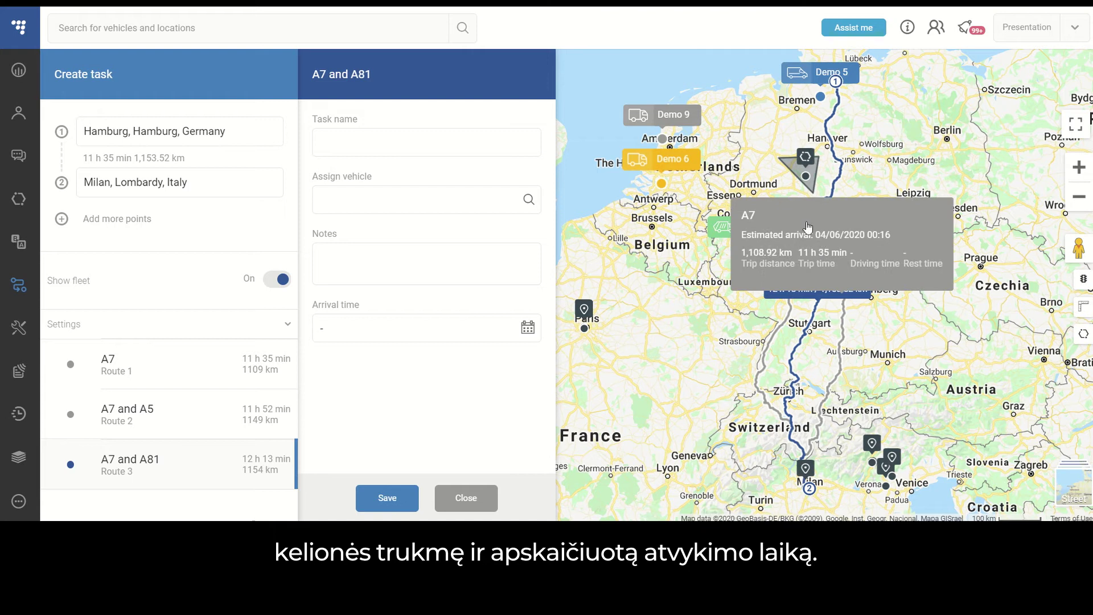
left_click(776, 346)
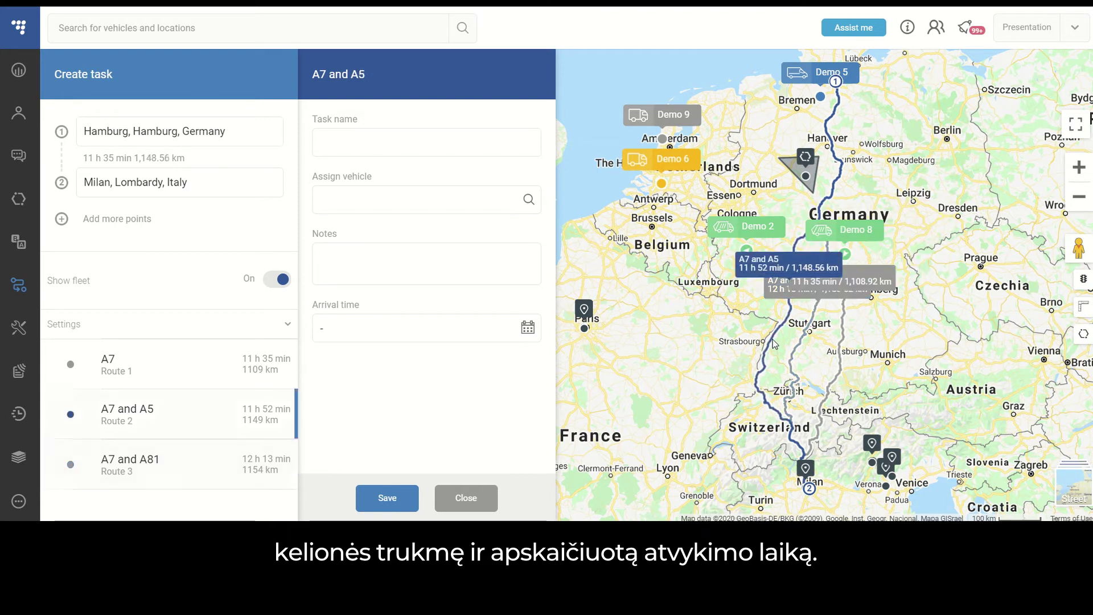
mouse_move(791, 320)
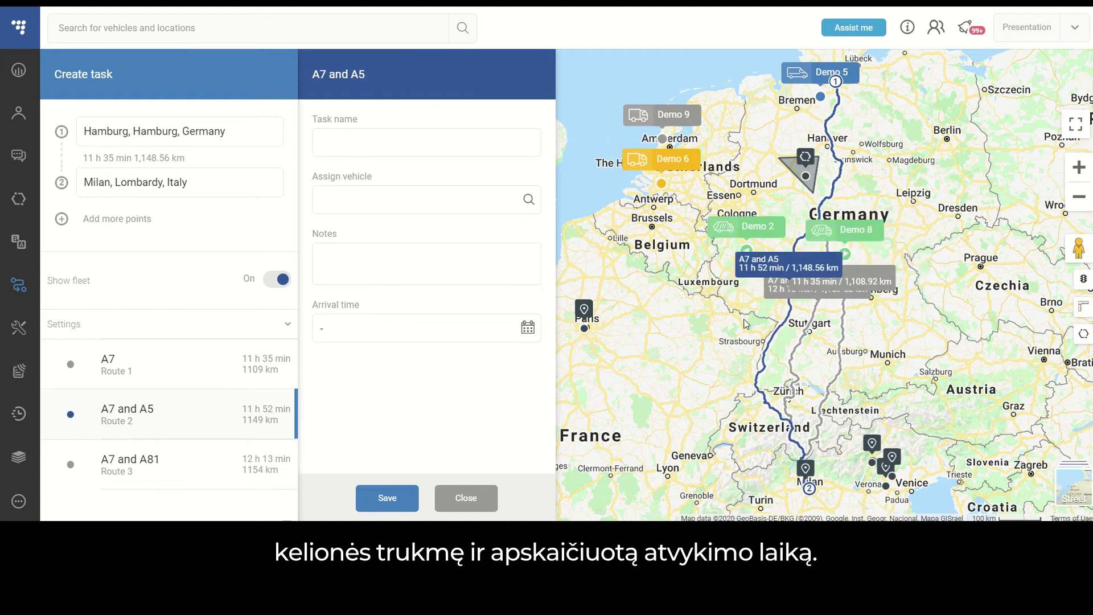
scroll(747, 324, "up", 2)
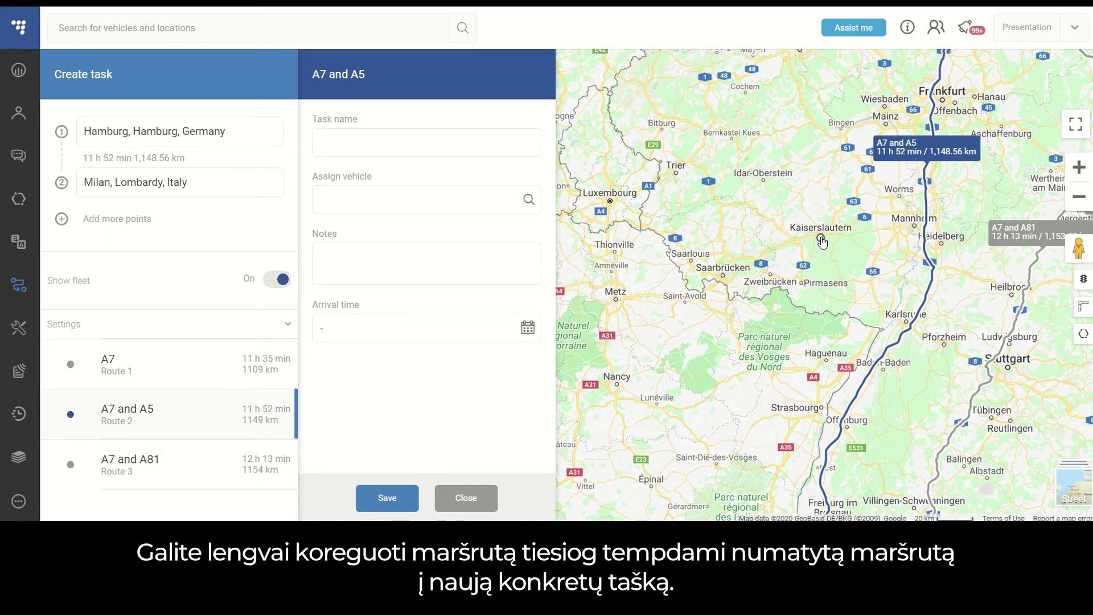
- Drag the route line onto Kaiserslautern to add it as a via point
left_click_drag(822, 240, 821, 238)
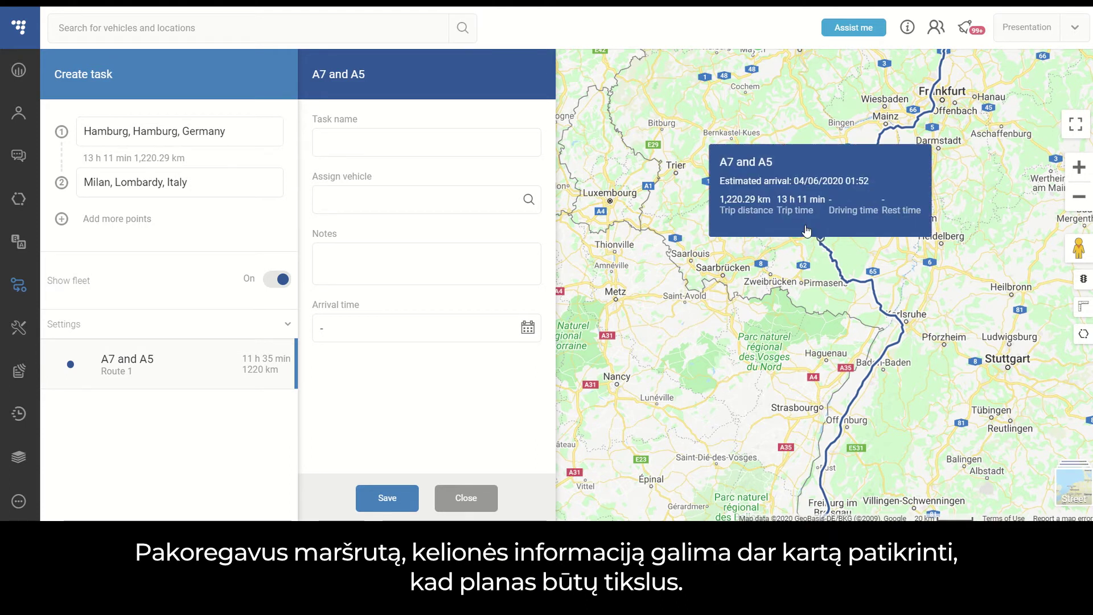
scroll(806, 228, "down", 1)
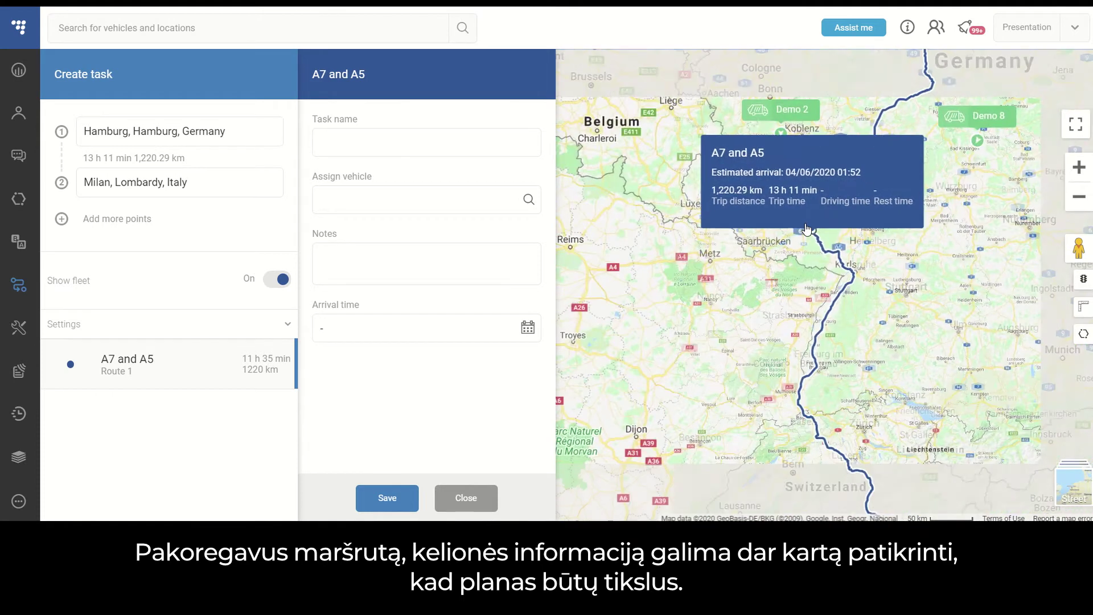
scroll(806, 228, "down", 1)
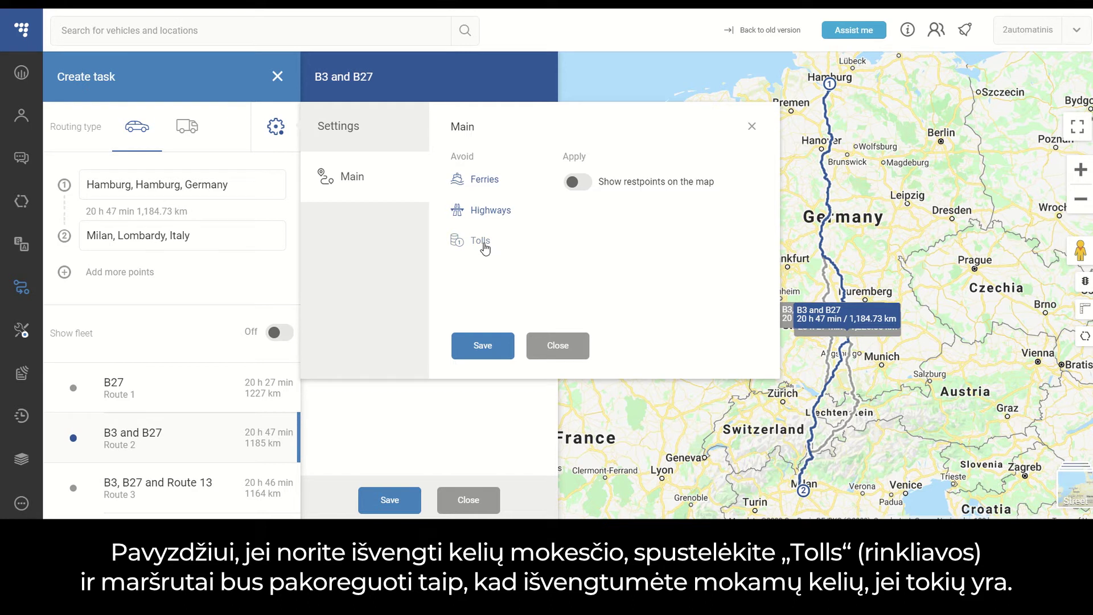
- Save the Avoid Tolls routing setting and name the task 'Hamburg - Milan'
left_click(489, 347)
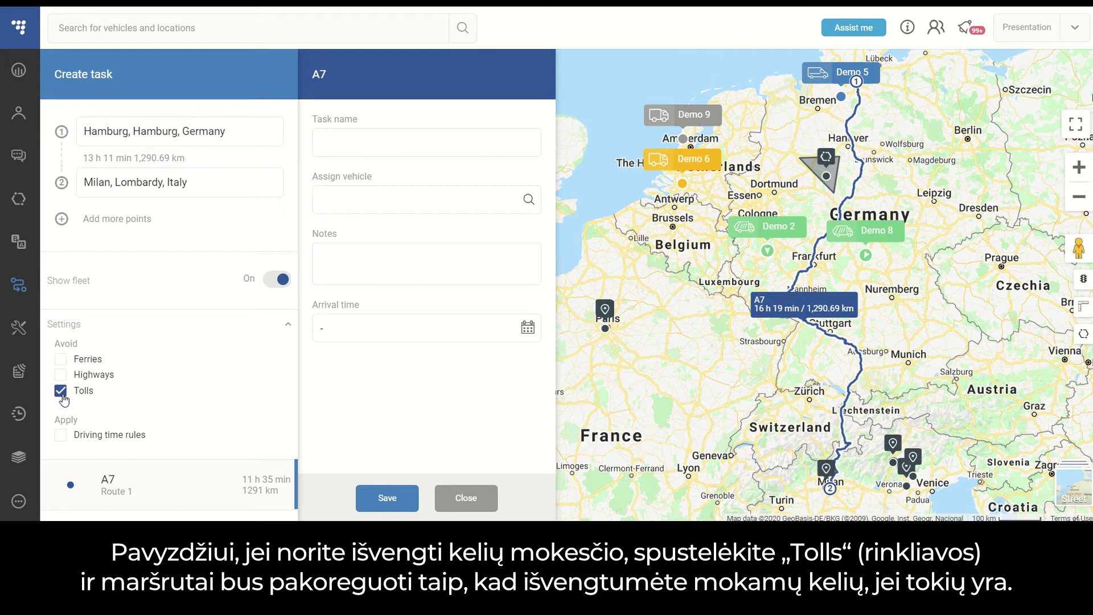
left_click(320, 143)
type("Hamburg - Milan")
- Leave the vehicle unassigned for now and add the note 'Test task'
left_click(419, 204)
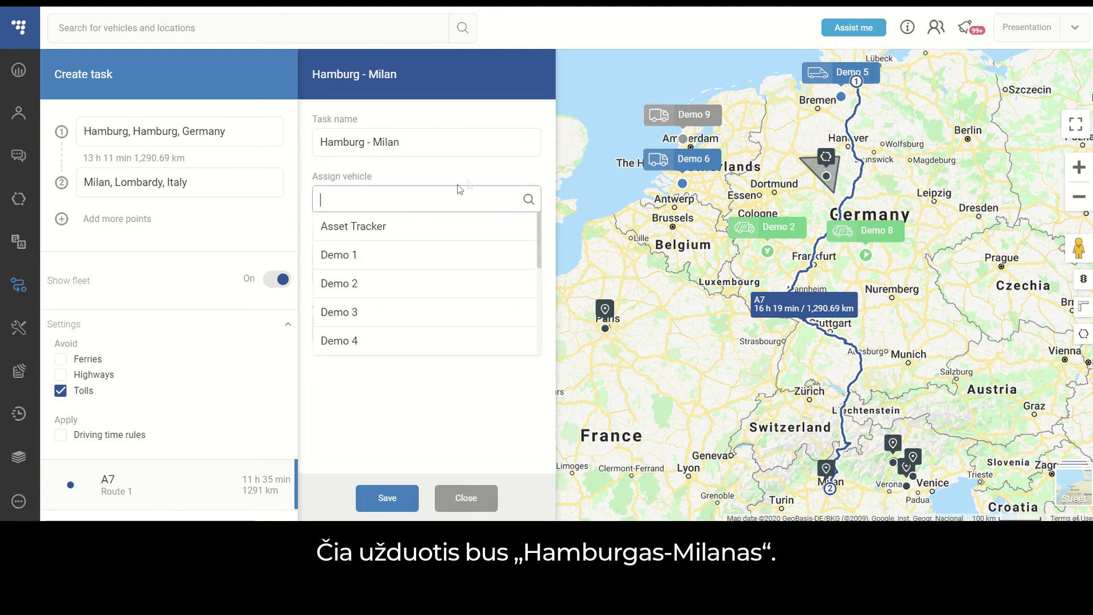
left_click(501, 172)
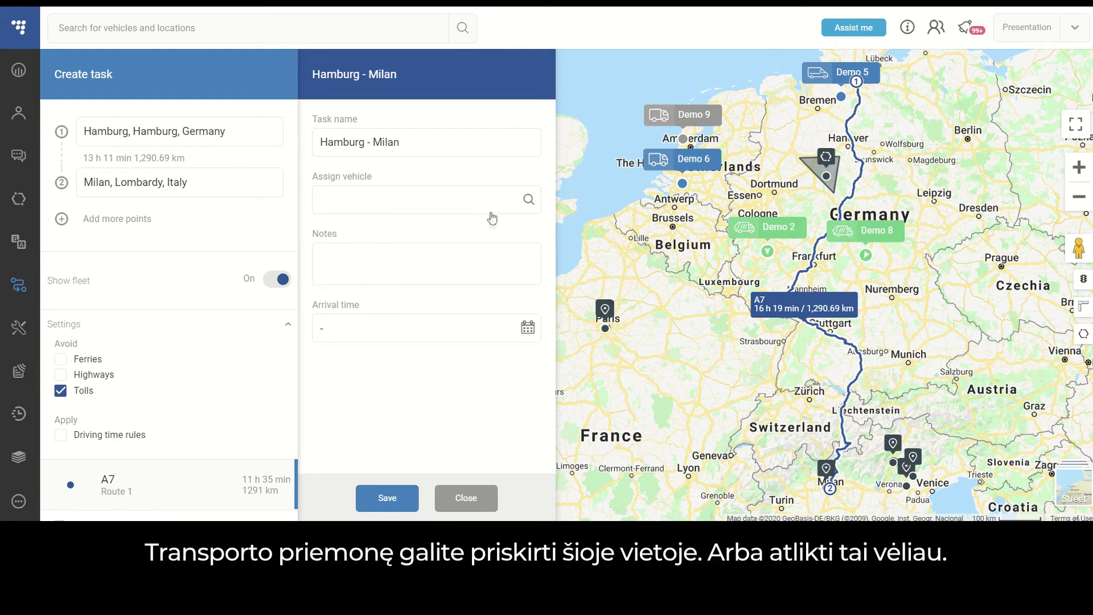
left_click(459, 260)
type("T")
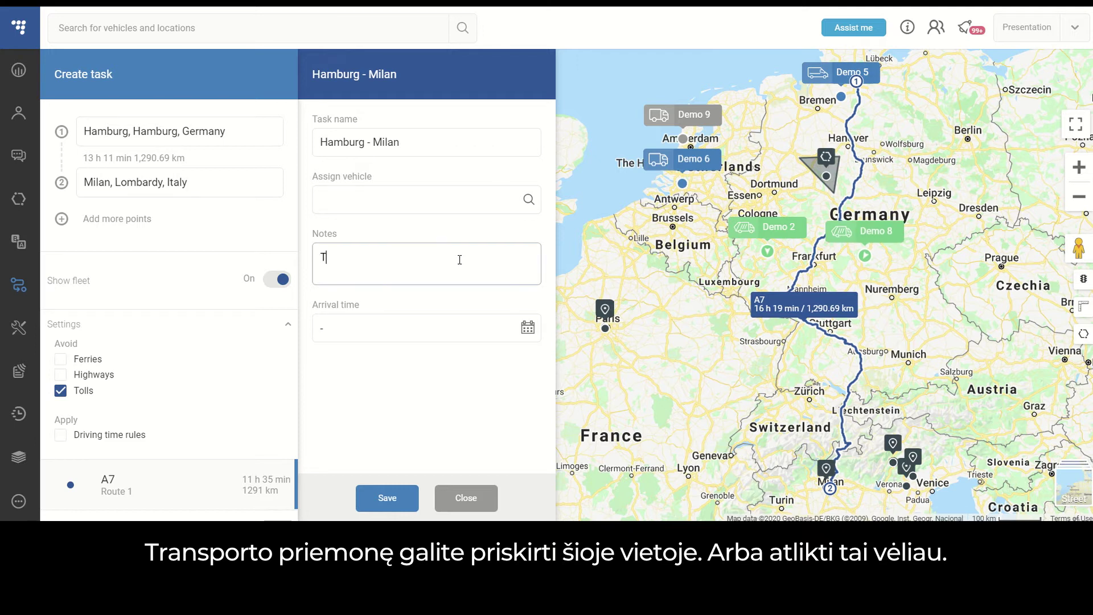
type("est task")
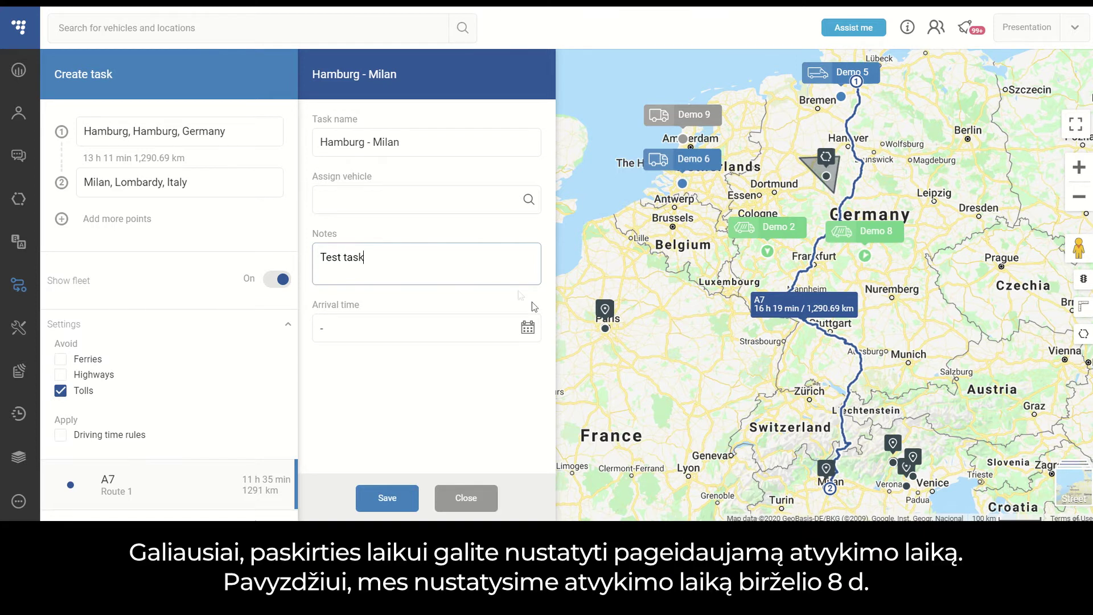
- Set the arrival time to 08/06/2020 at 12:00
left_click(532, 333)
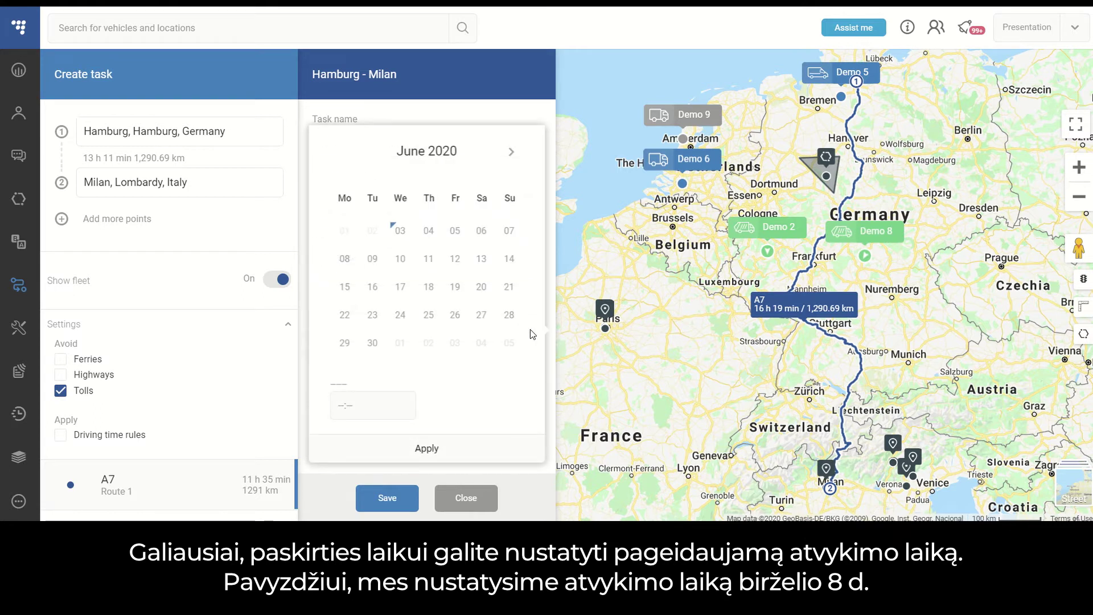
left_click(344, 260)
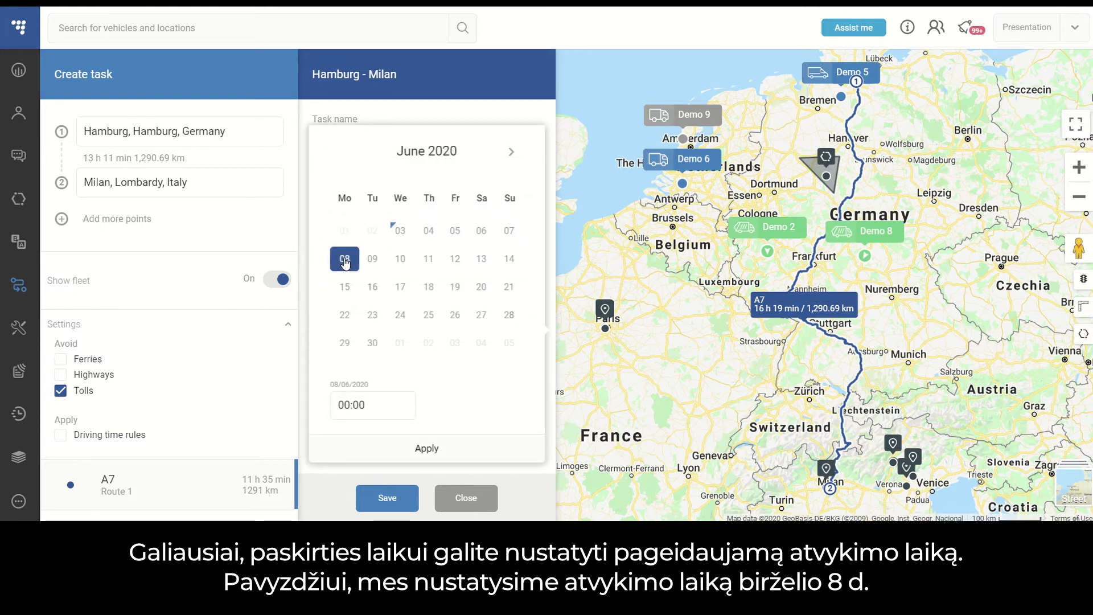
left_click(352, 405)
type("12")
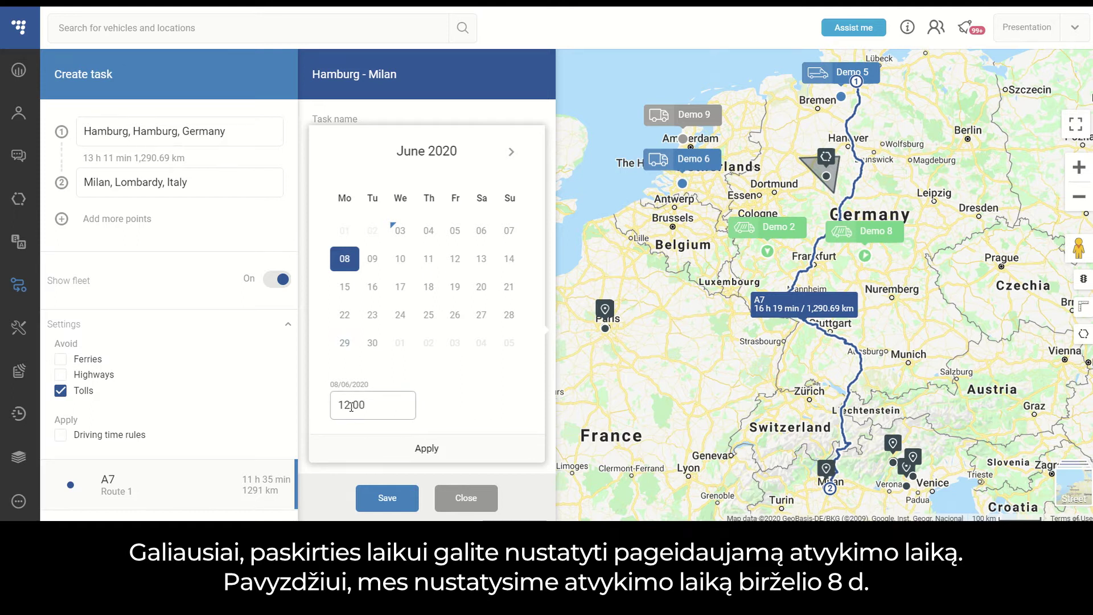
left_click(431, 449)
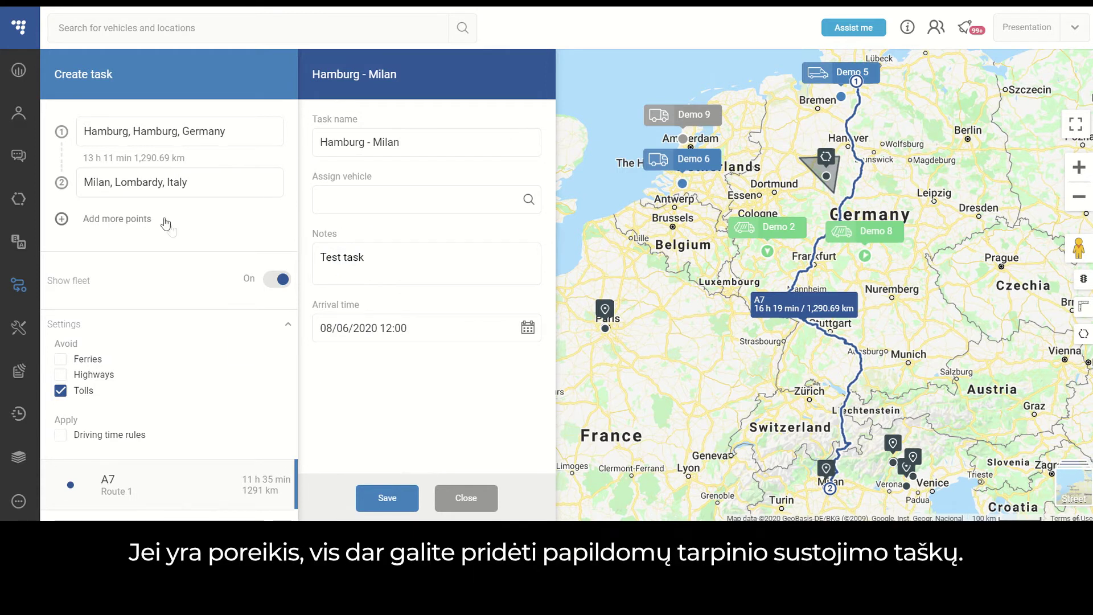
- Add 'Prague, Prague, Czechia' as a third destination after Milan
left_click(61, 220)
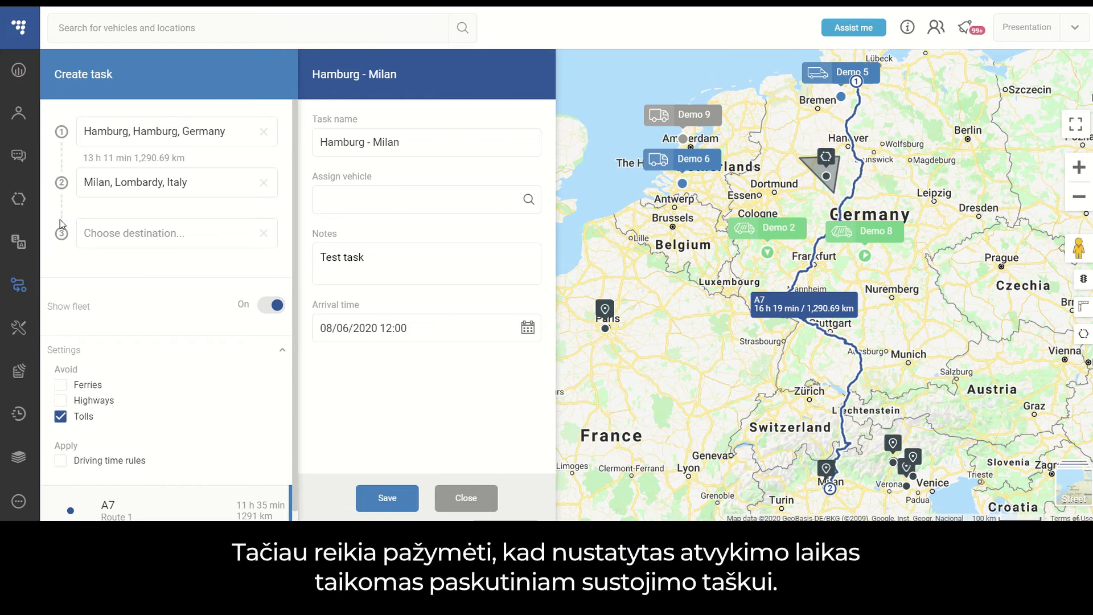
left_click(128, 224)
type("Prague")
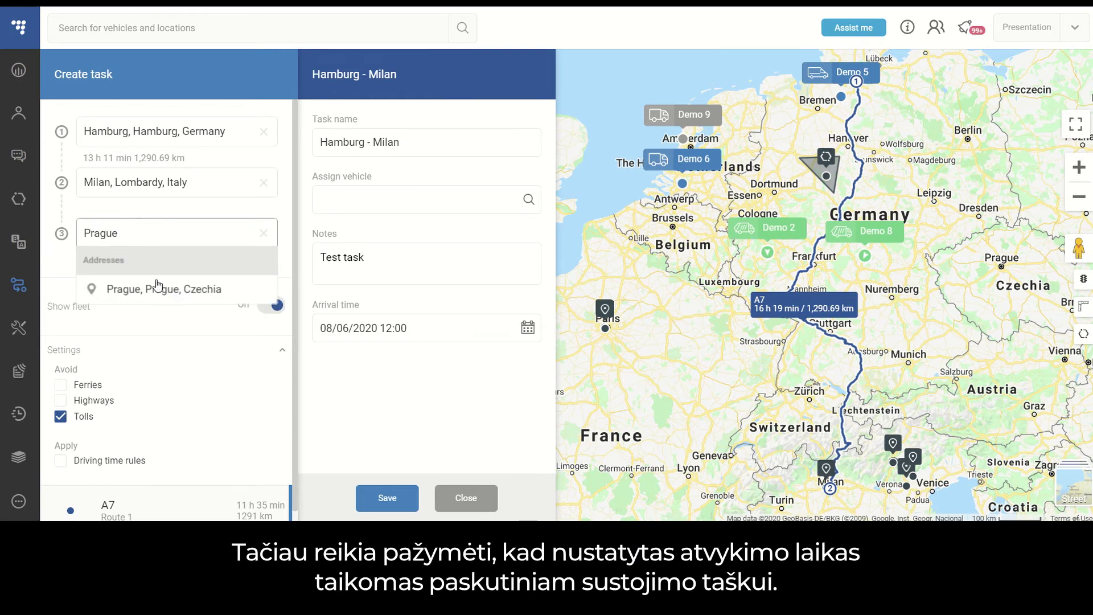
left_click(158, 292)
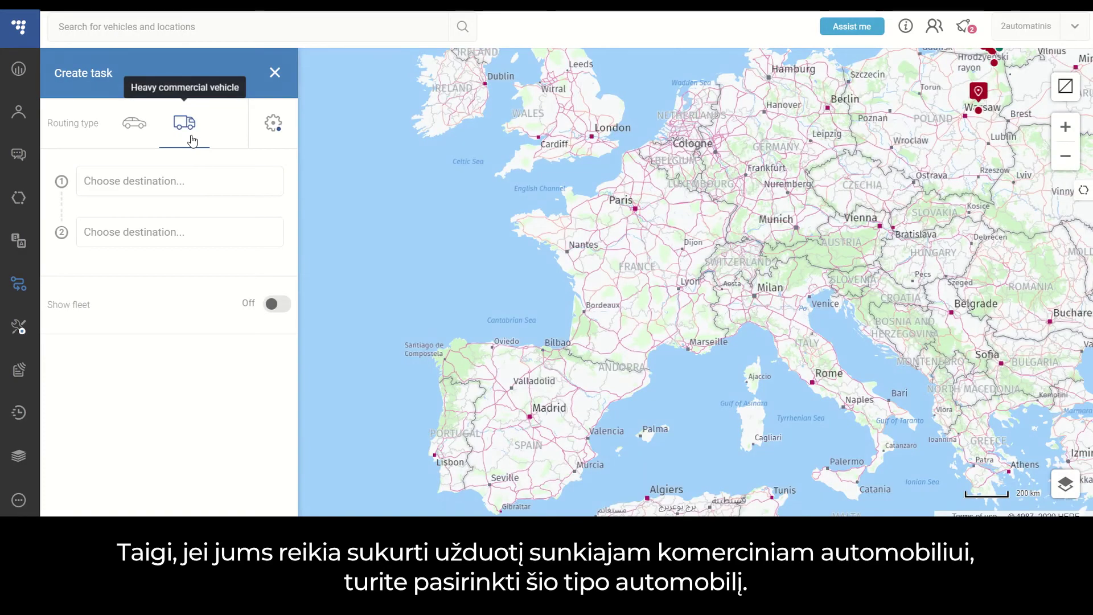
- Open the gear Settings panel for the heavy commercial vehicle task
left_click(274, 123)
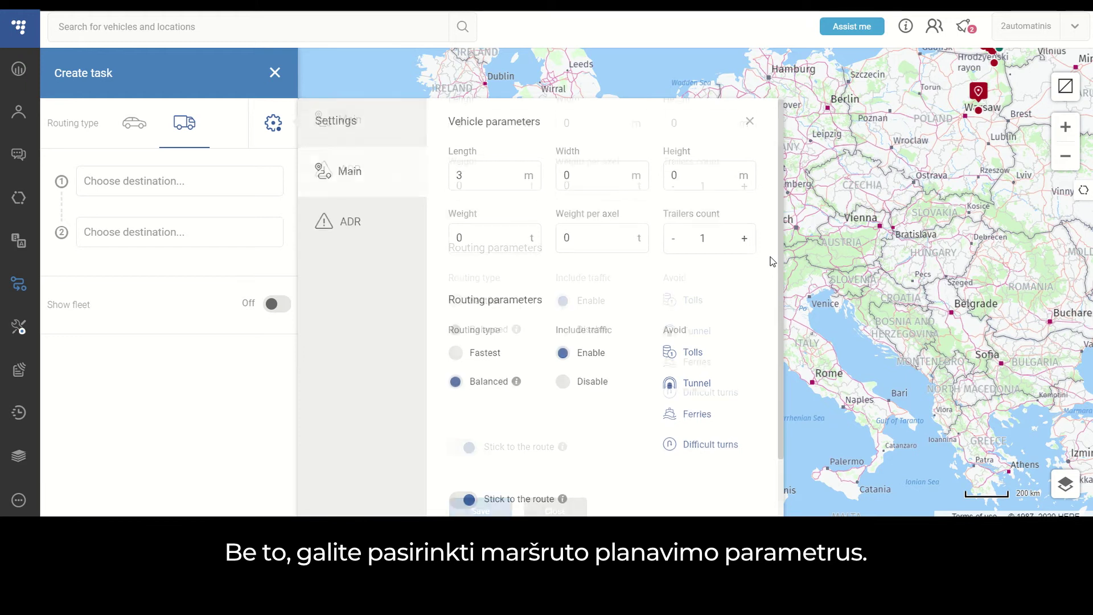
- Keep 3 m length, Balanced routing with traffic and Stick to the route, and save the settings
scroll(773, 261, "down", 2)
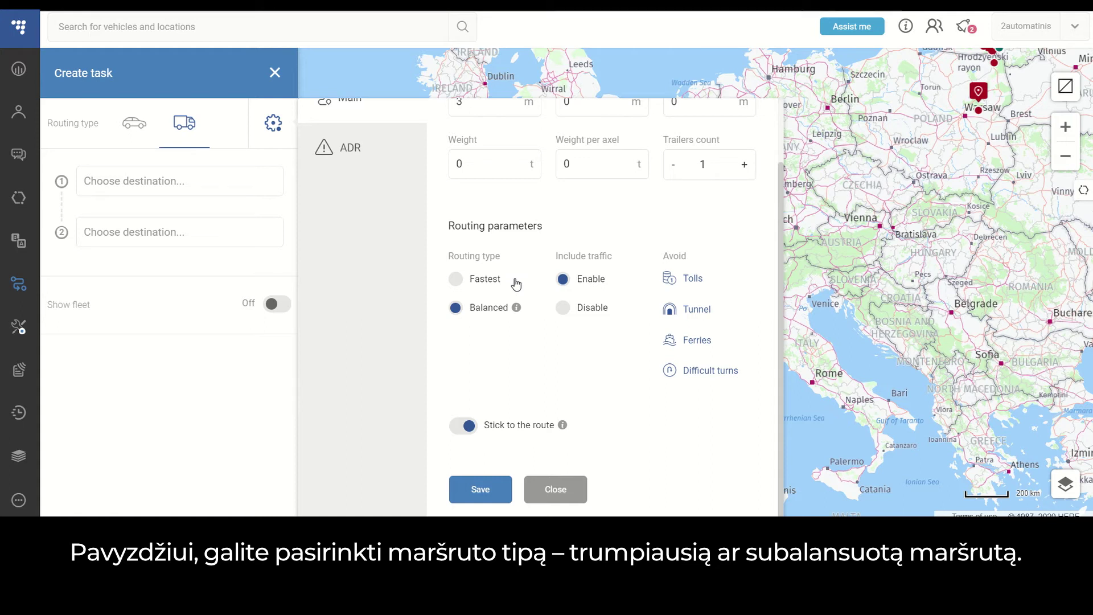
mouse_move(518, 311)
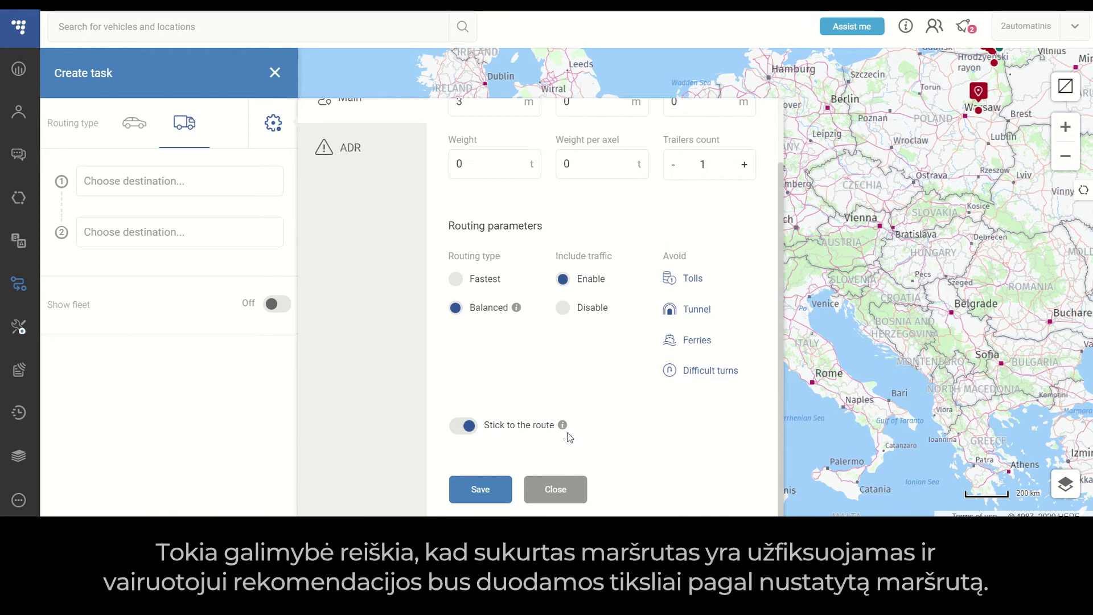
mouse_move(564, 430)
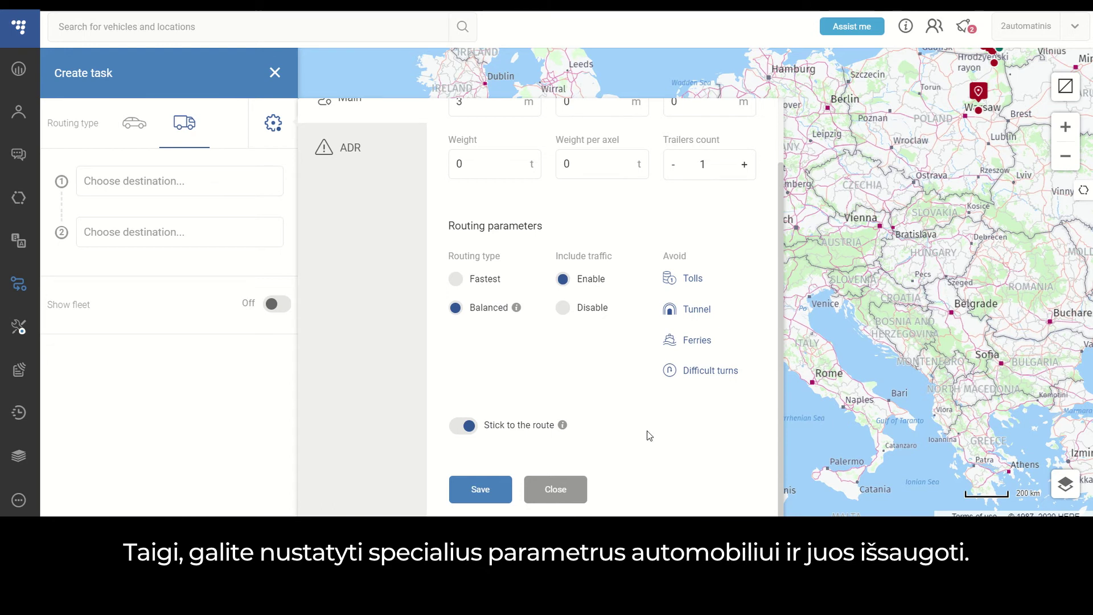
scroll(649, 435, "up", 1)
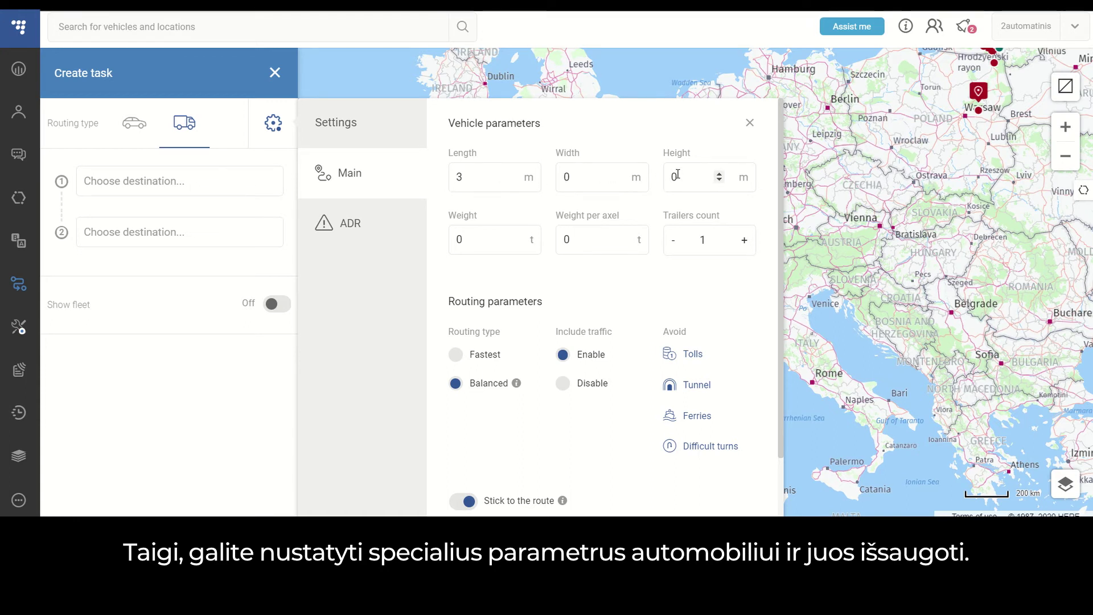
scroll(753, 364, "down", 2)
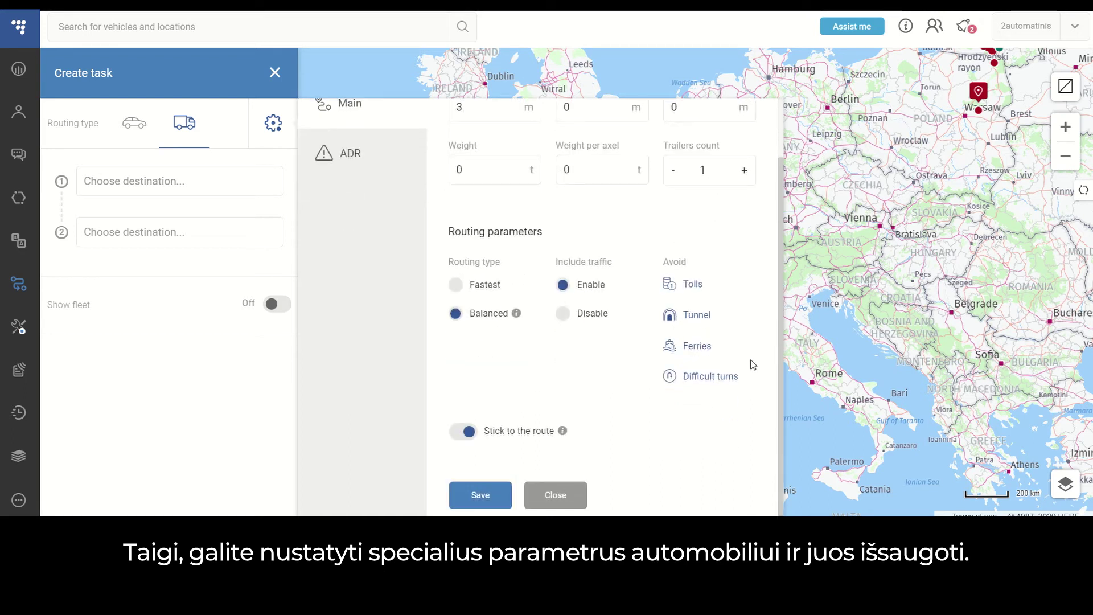
left_click(472, 496)
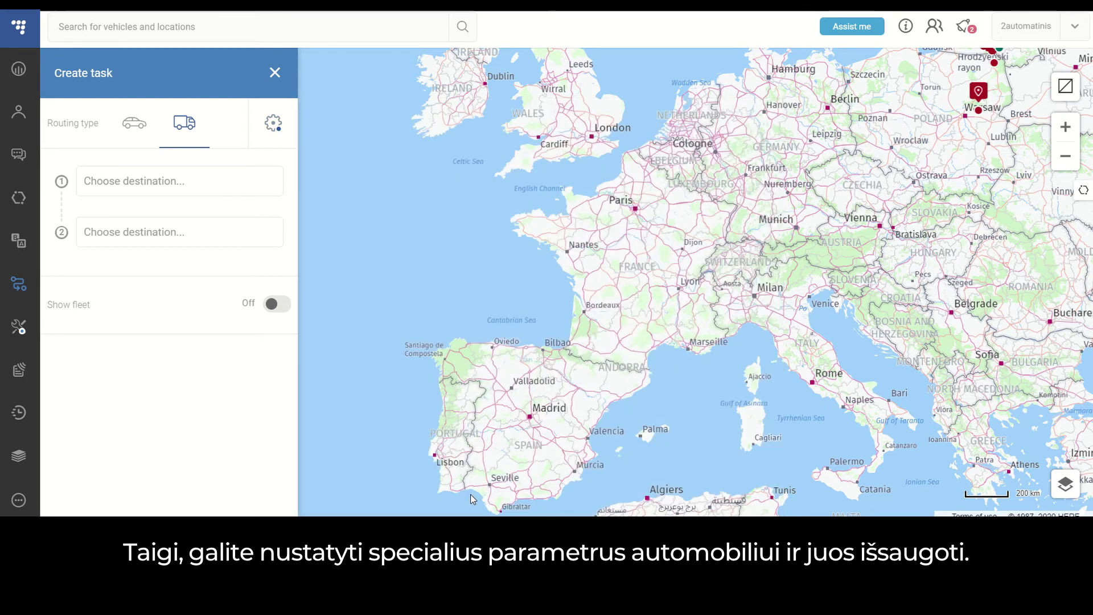
- Save the ADR settings with Organic cargo and tunnel category B+C+D+E
left_click(275, 124)
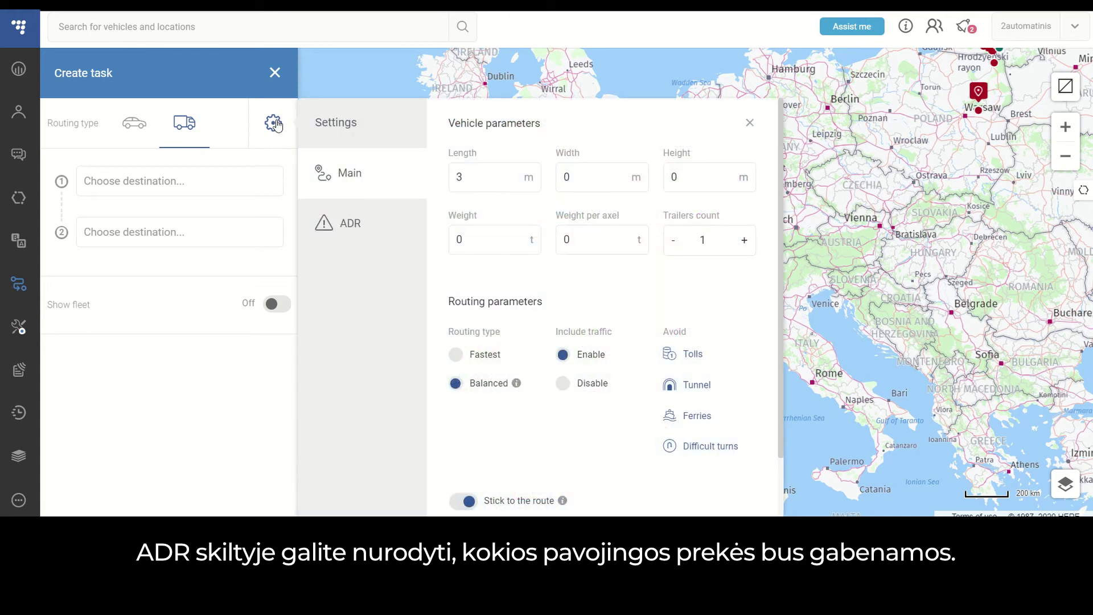
left_click(357, 229)
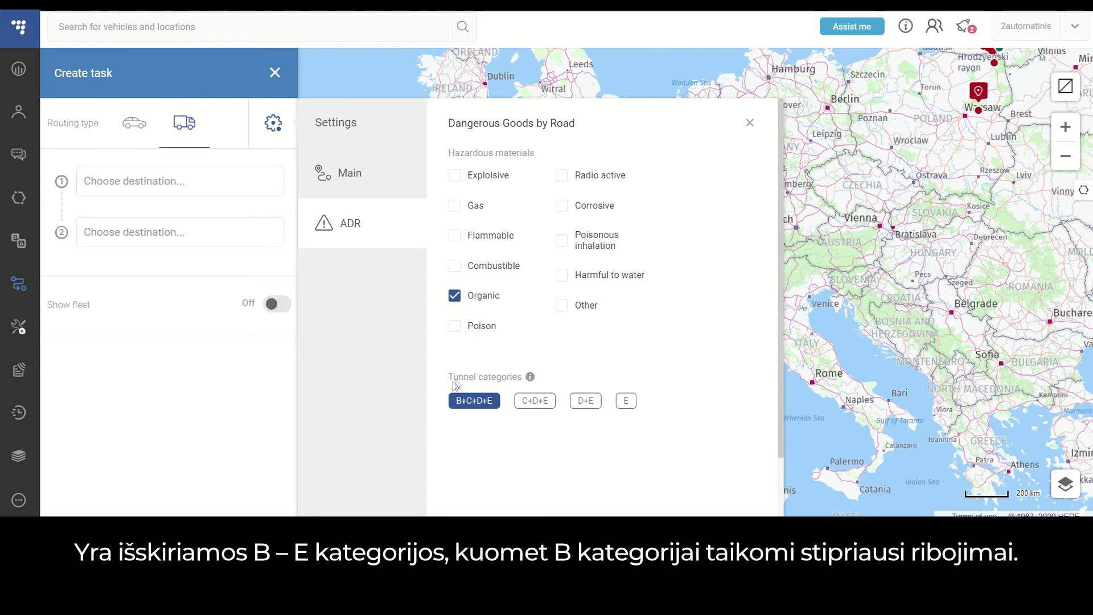
mouse_move(530, 381)
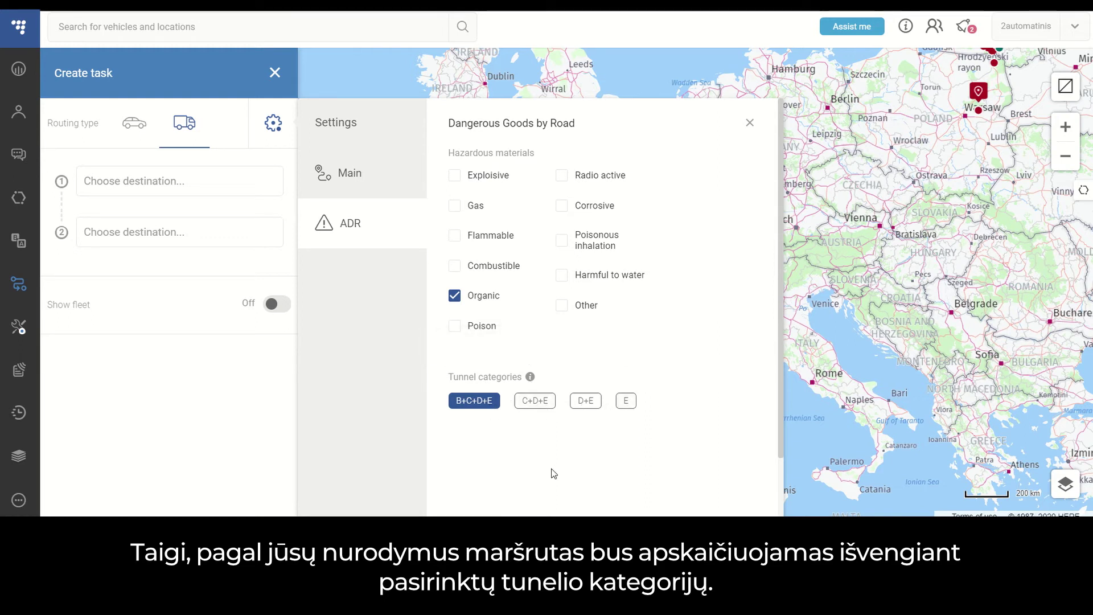
left_click(386, 186)
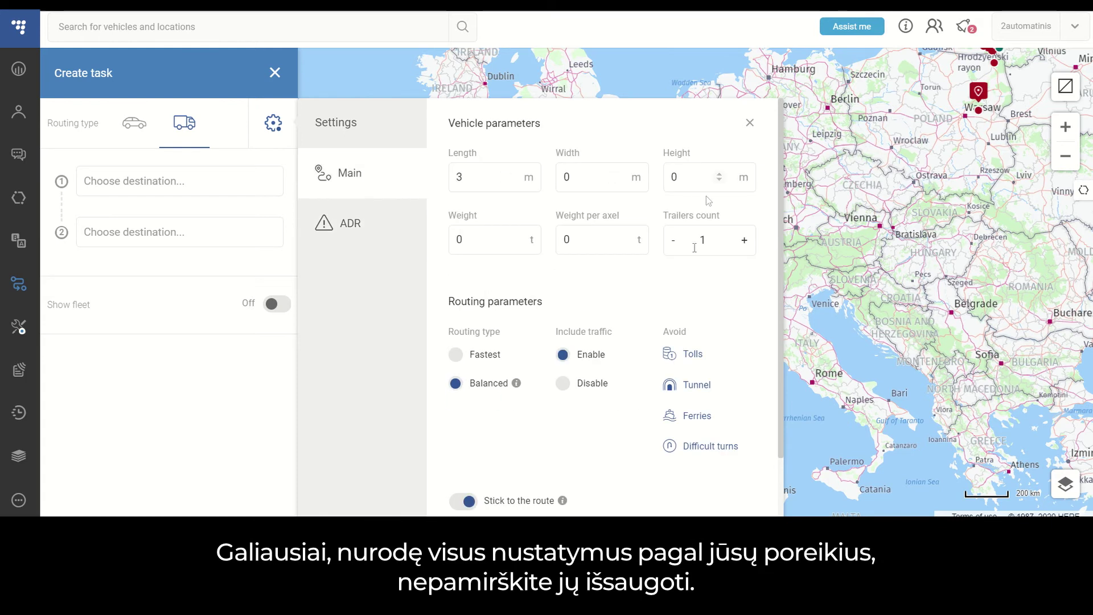
scroll(694, 316, "down", 3)
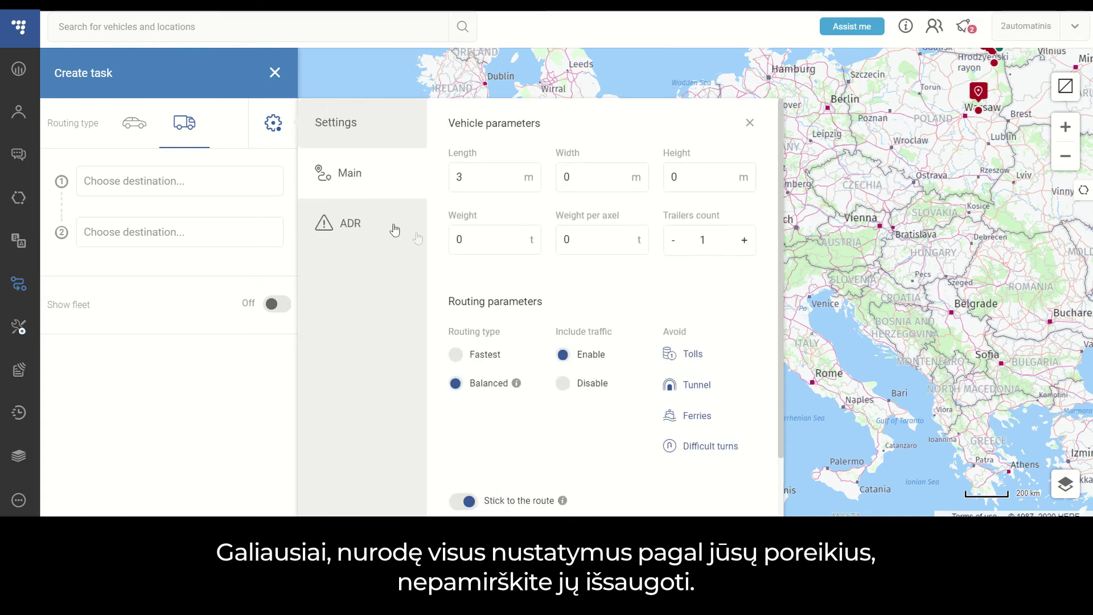
left_click(395, 229)
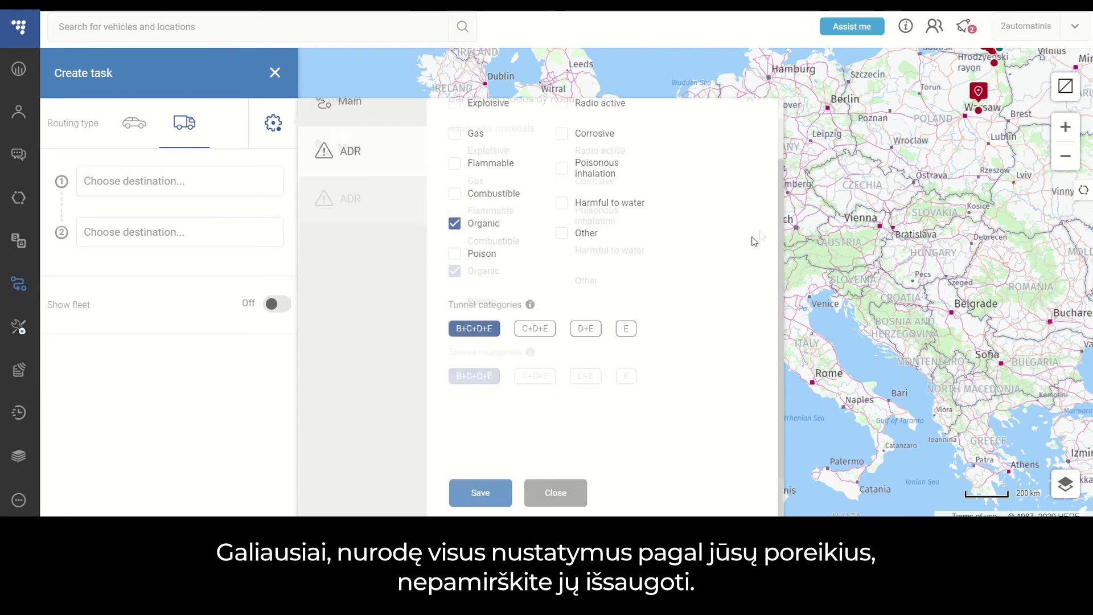
left_click(488, 491)
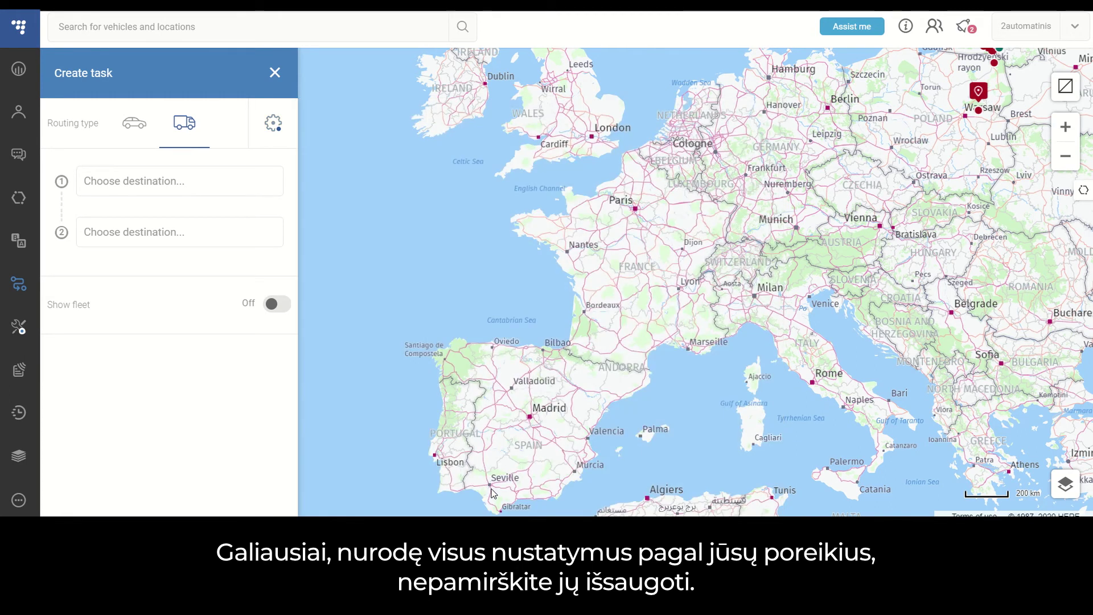
- Route the task from Hamburg to Milan and save it
left_click(227, 190)
type("Hamburg")
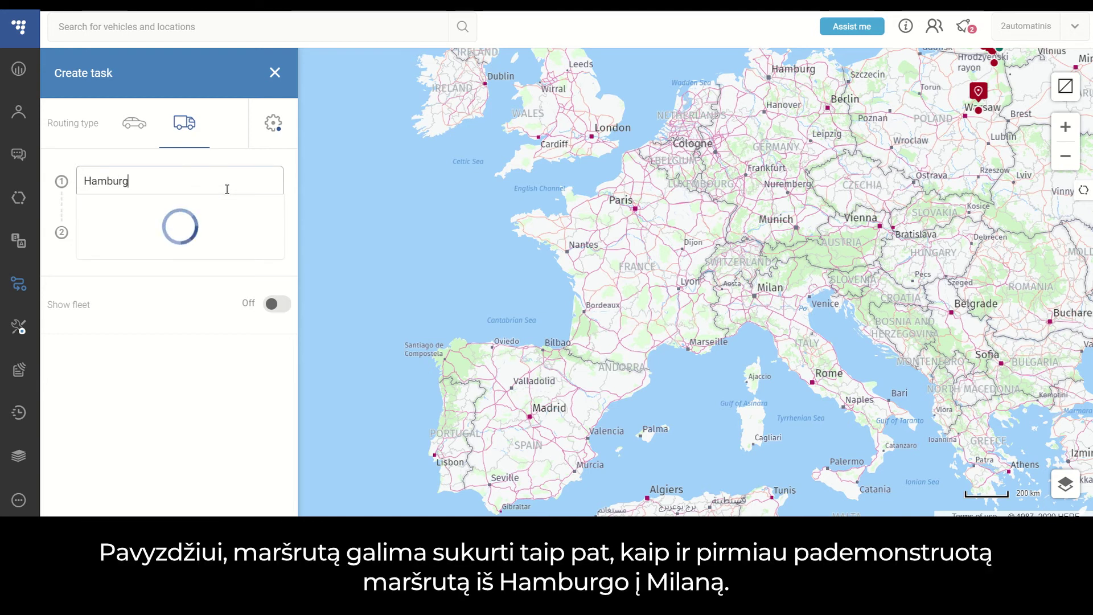
left_click(227, 234)
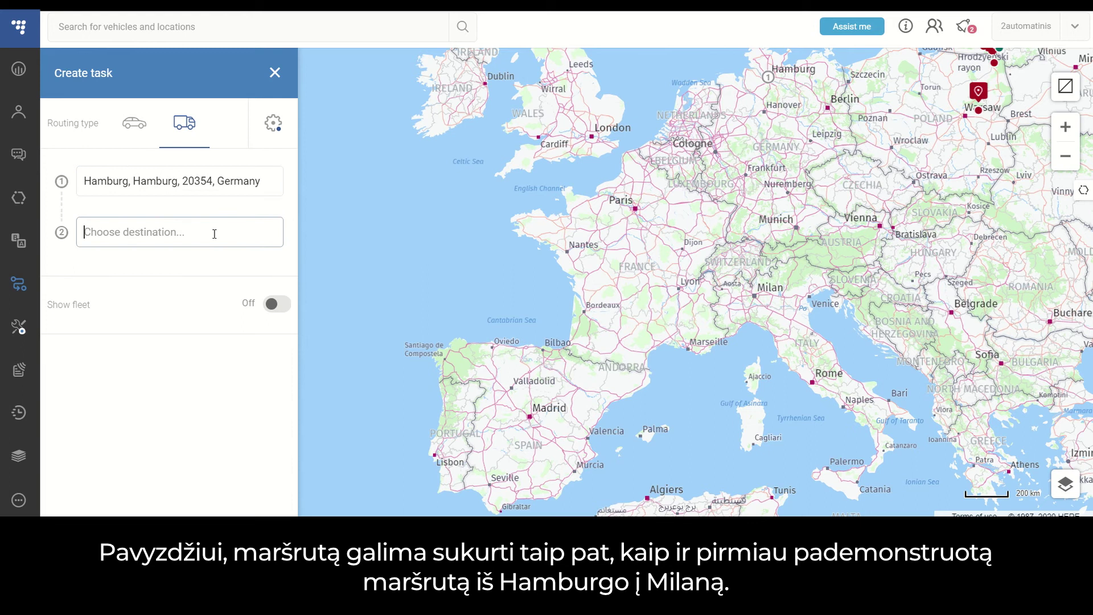
type("Milan")
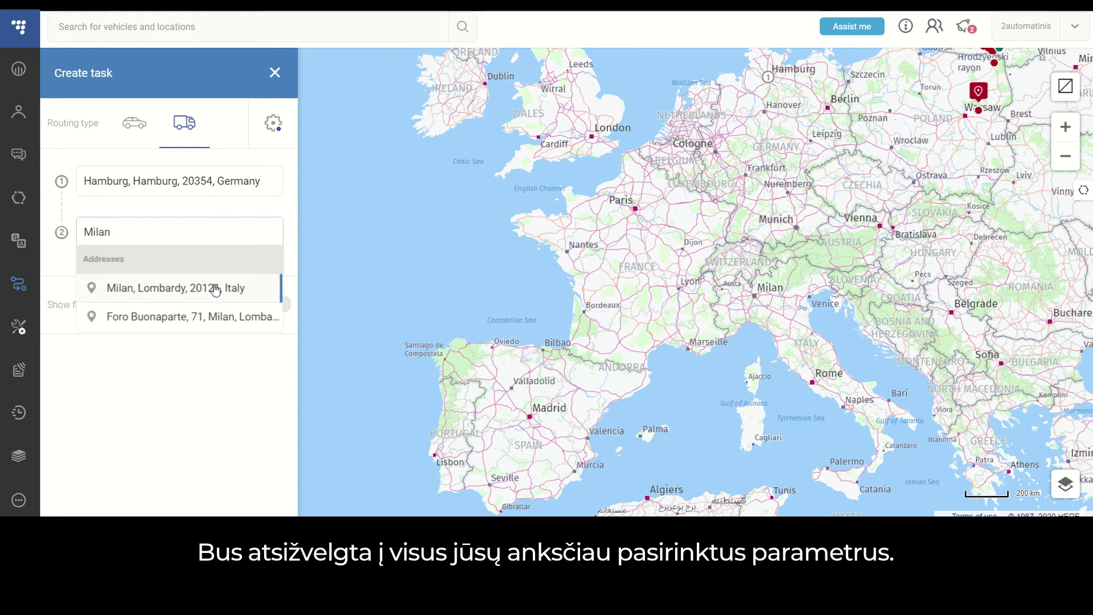
left_click(216, 286)
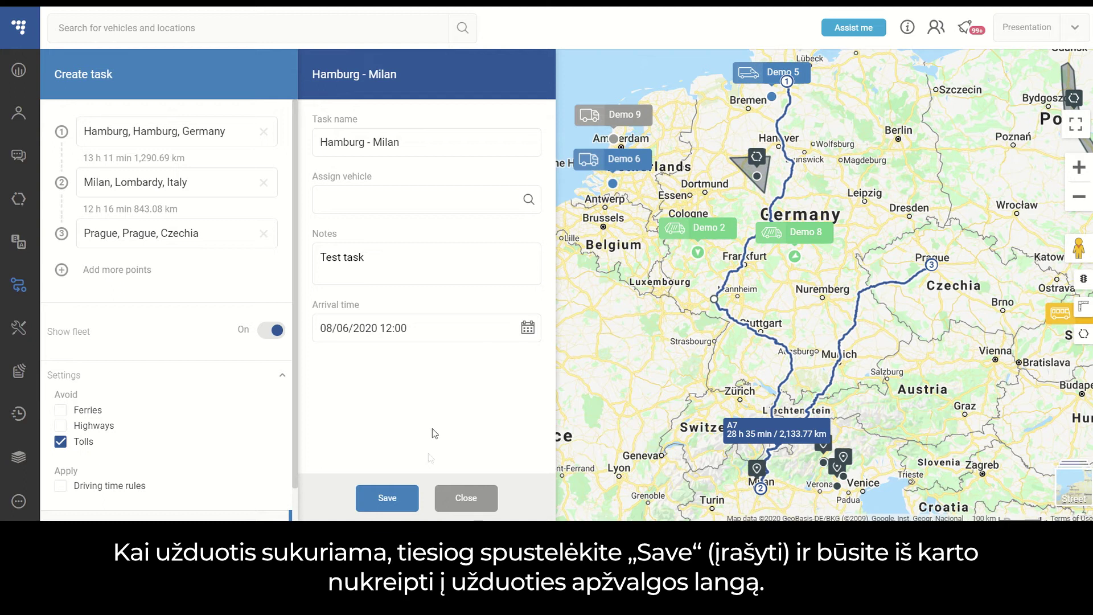
left_click(393, 498)
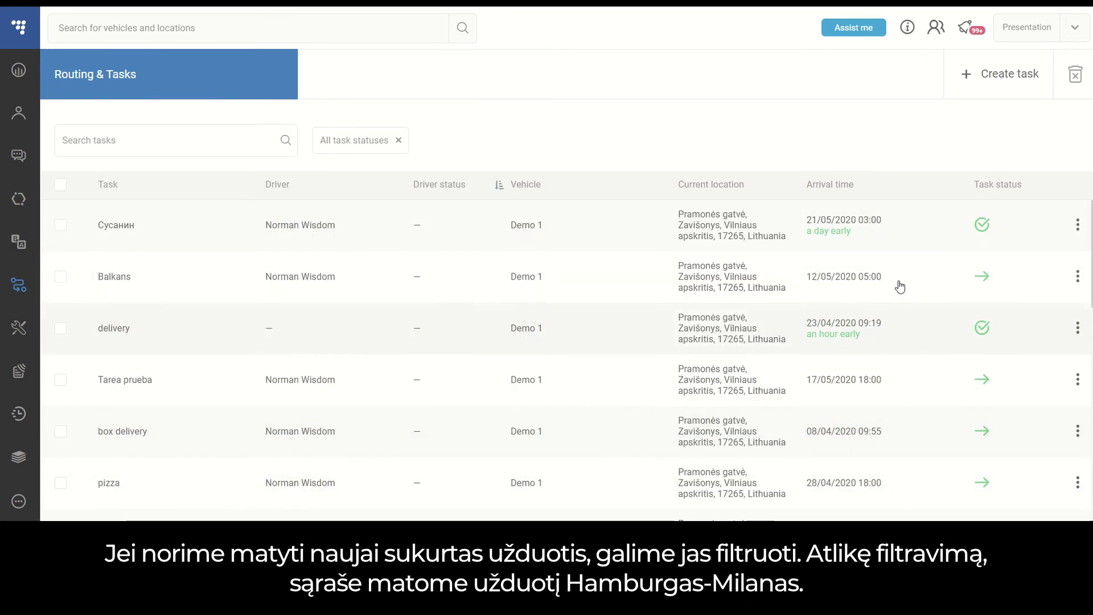
- Filter the Task status column to show only New tasks
left_click(1037, 185)
left_click(933, 211)
left_click(928, 289)
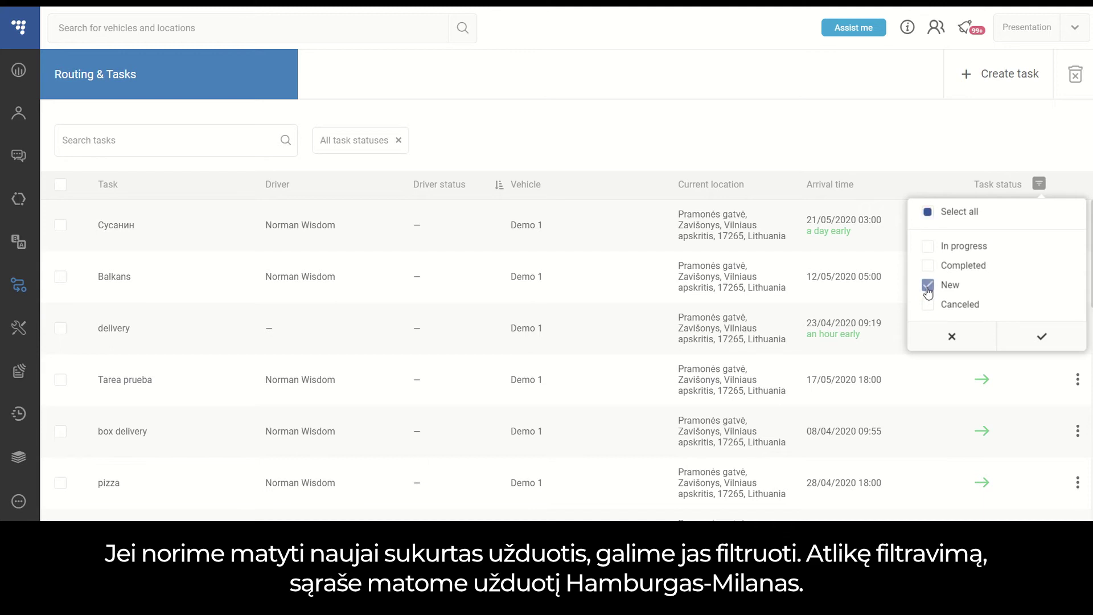
left_click(1042, 336)
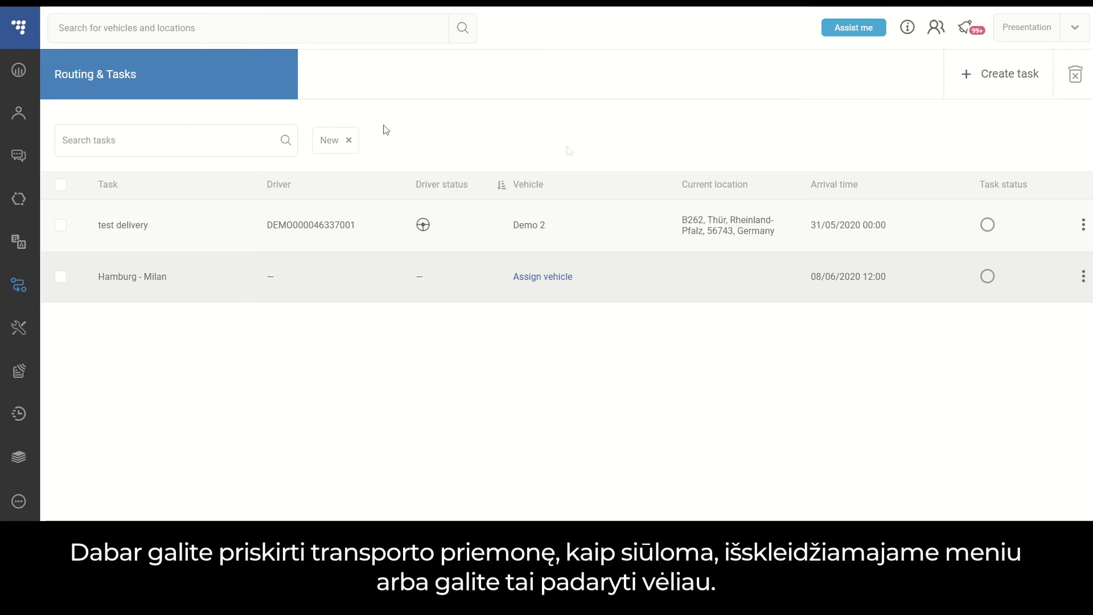
- Assign vehicle Demo 2 to the Hamburg - Milan task and open its actions menu
left_click(559, 276)
left_click(473, 288)
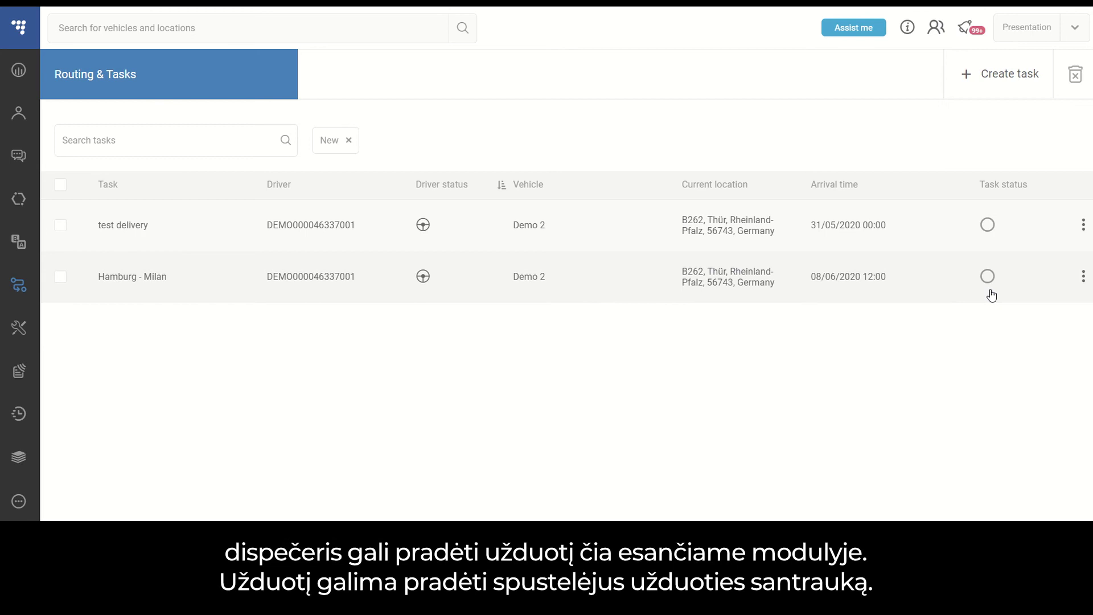
left_click(1083, 277)
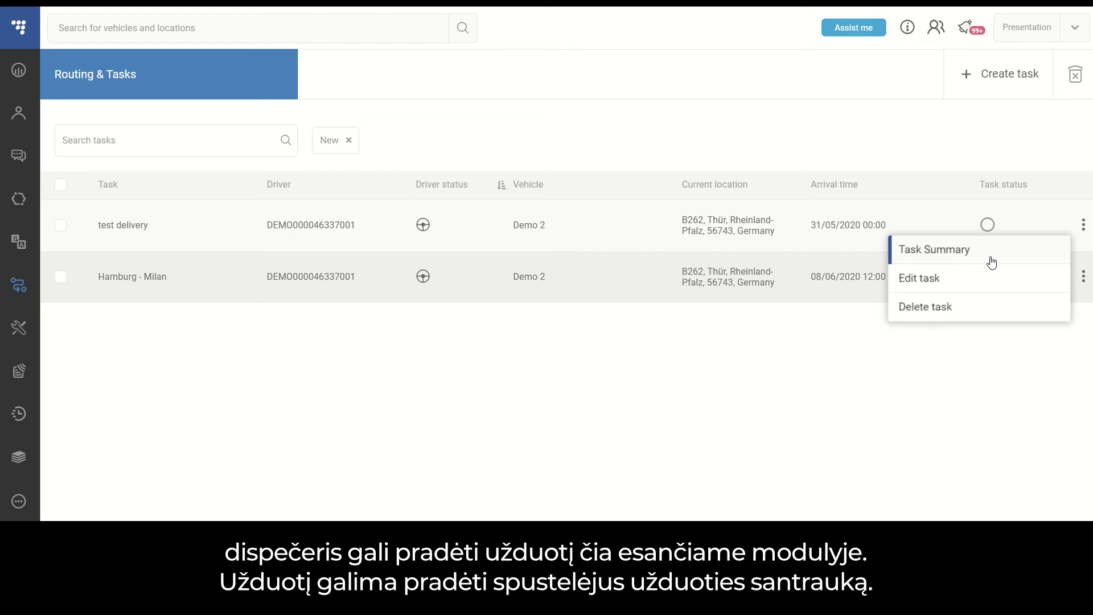
- Open the Hamburg - Milan Task Summary, review its waypoints, and request Start
left_click(992, 262)
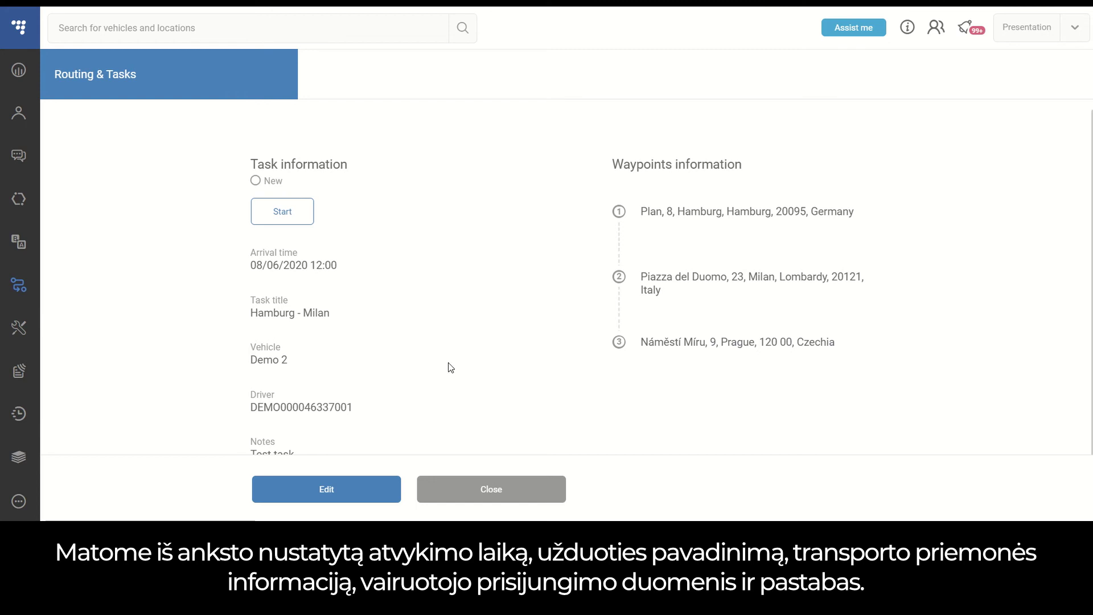
scroll(449, 366, "down", 1)
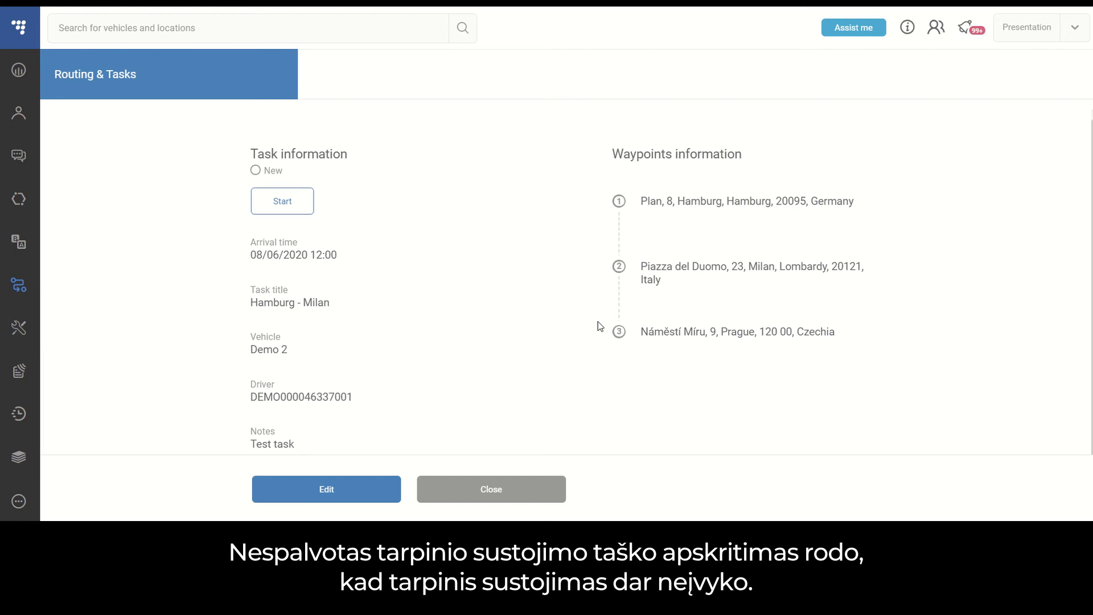
left_click(294, 203)
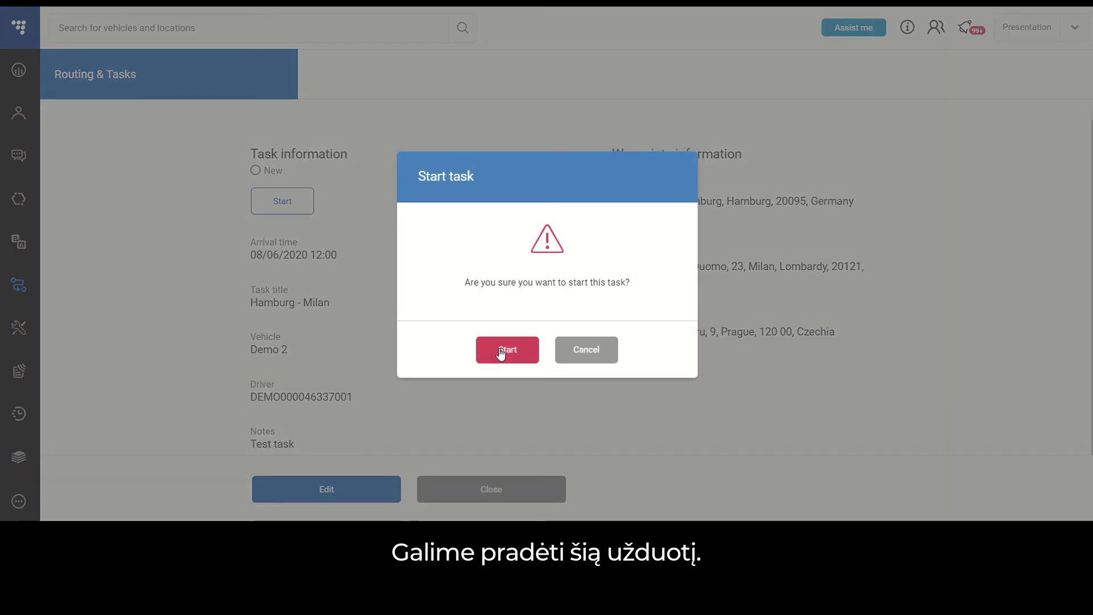
- Confirm starting the task and mark waypoint 1, Hamburg, as completed
left_click(501, 353)
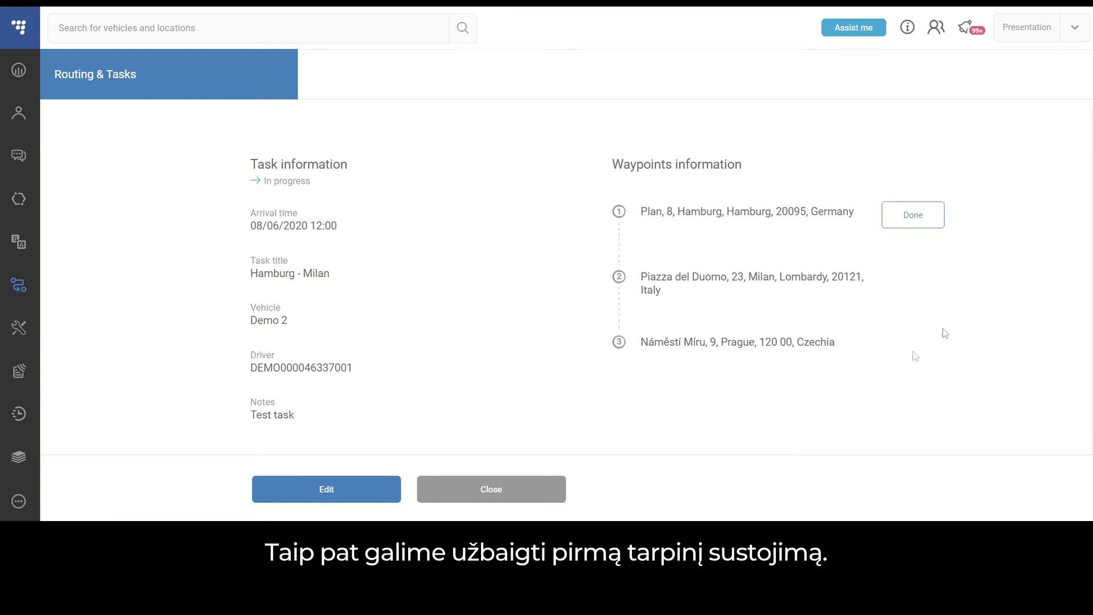
left_click(908, 216)
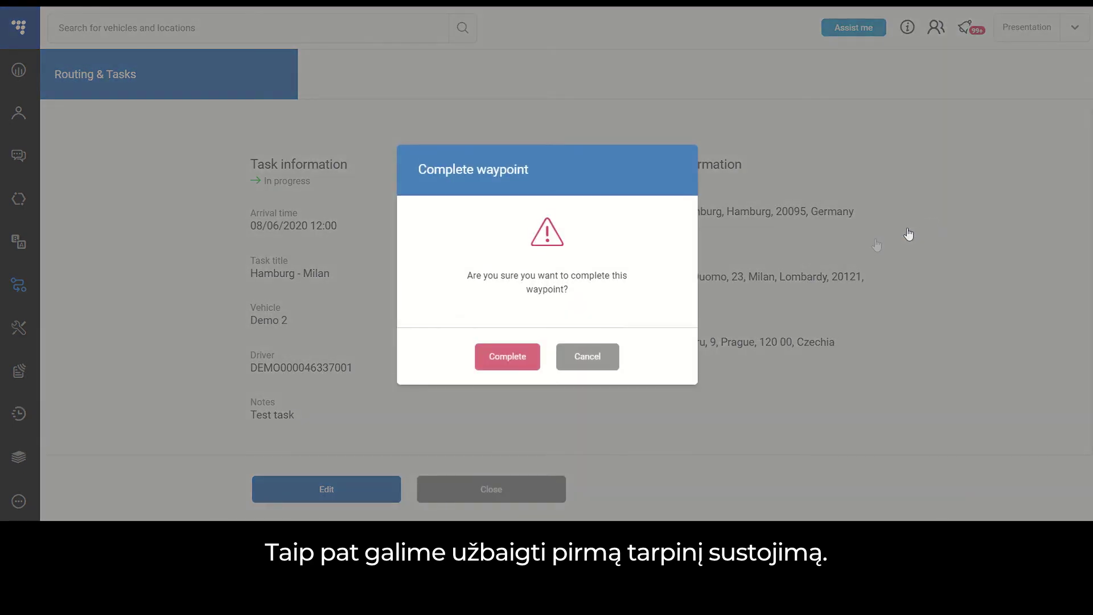
left_click(502, 357)
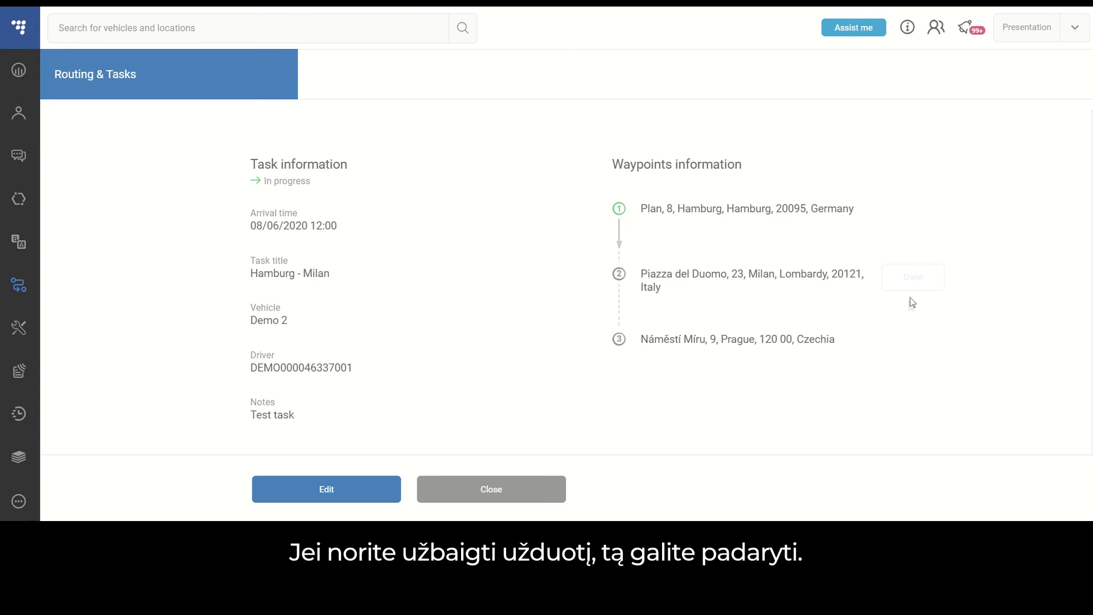
- Complete the Milan and Prague waypoints, then close the task summary
left_click(911, 284)
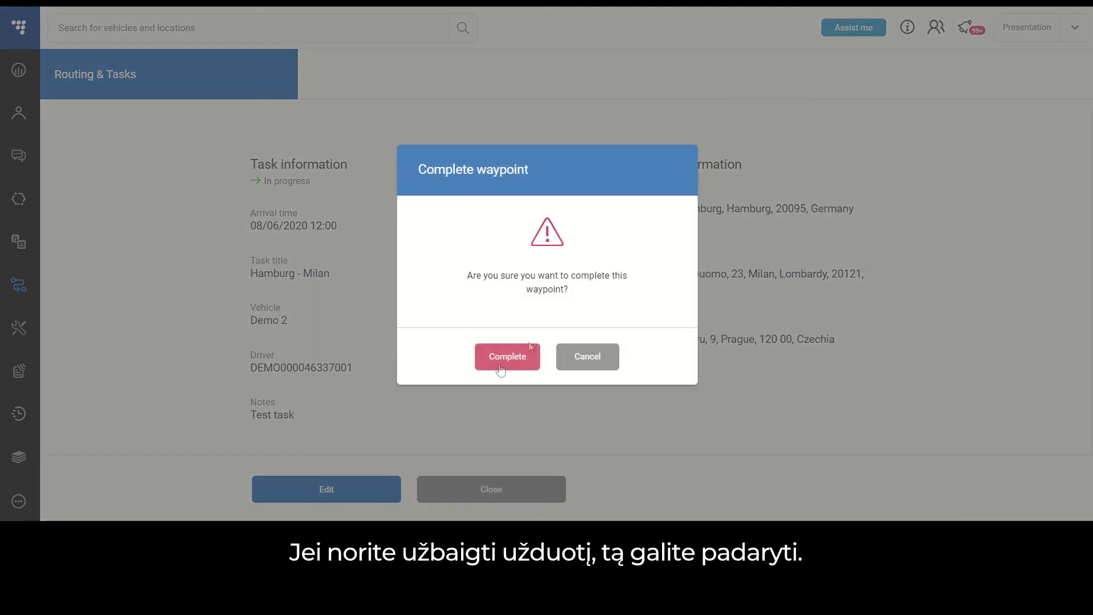
left_click(499, 366)
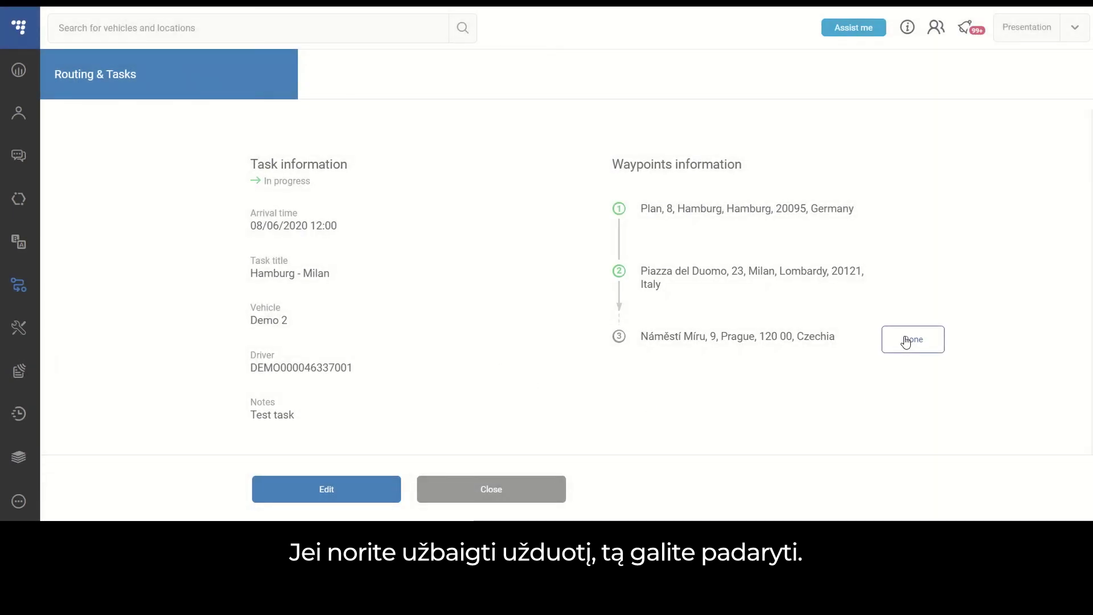
left_click(908, 340)
left_click(515, 369)
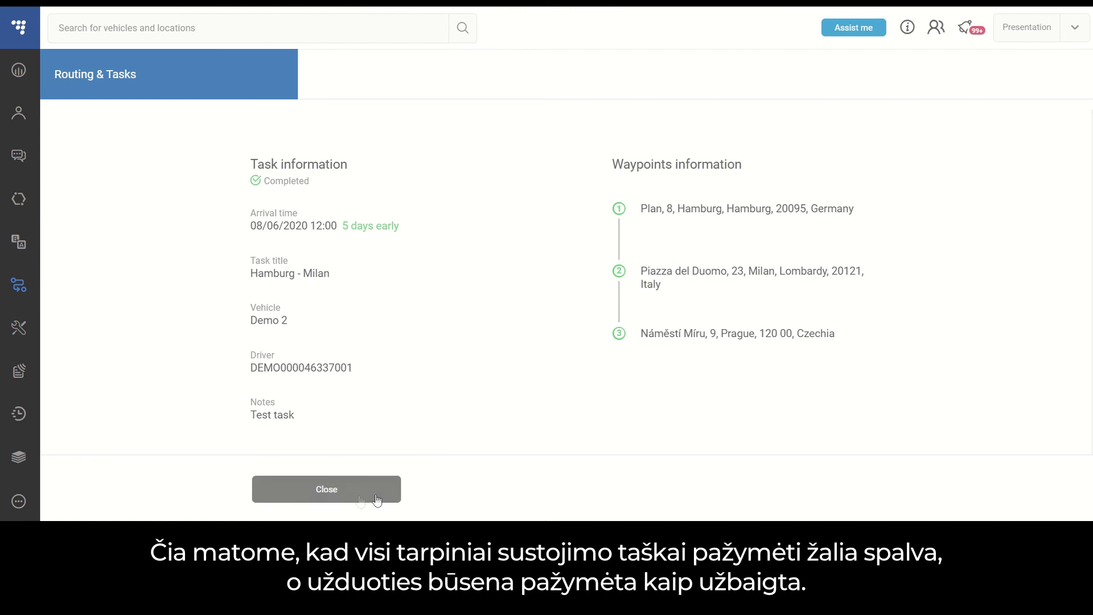
left_click(354, 495)
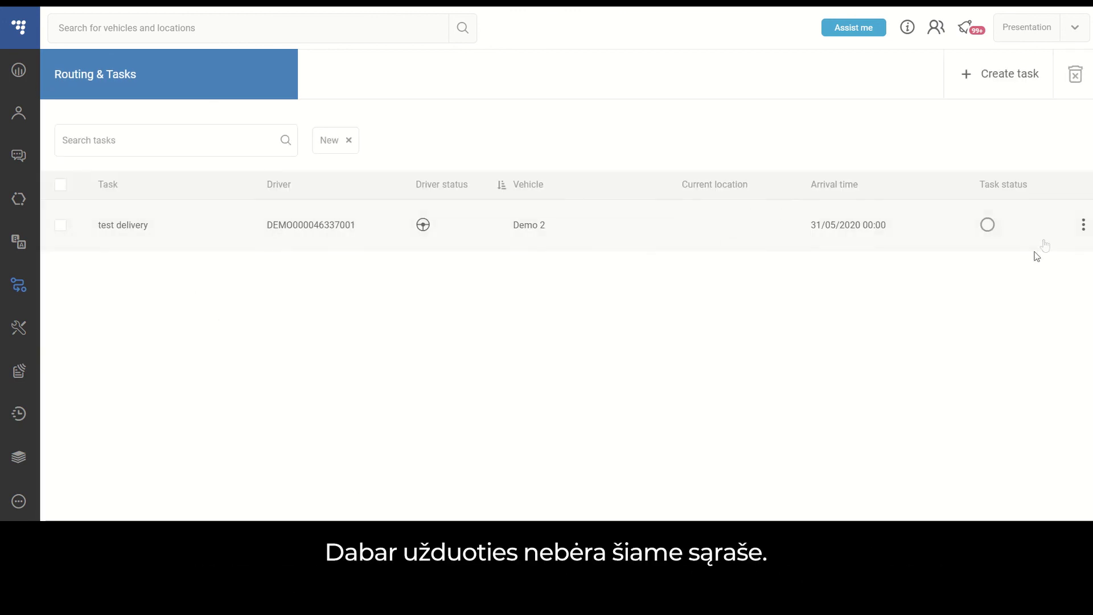
- Set the task status filter to include every status
left_click(1045, 183)
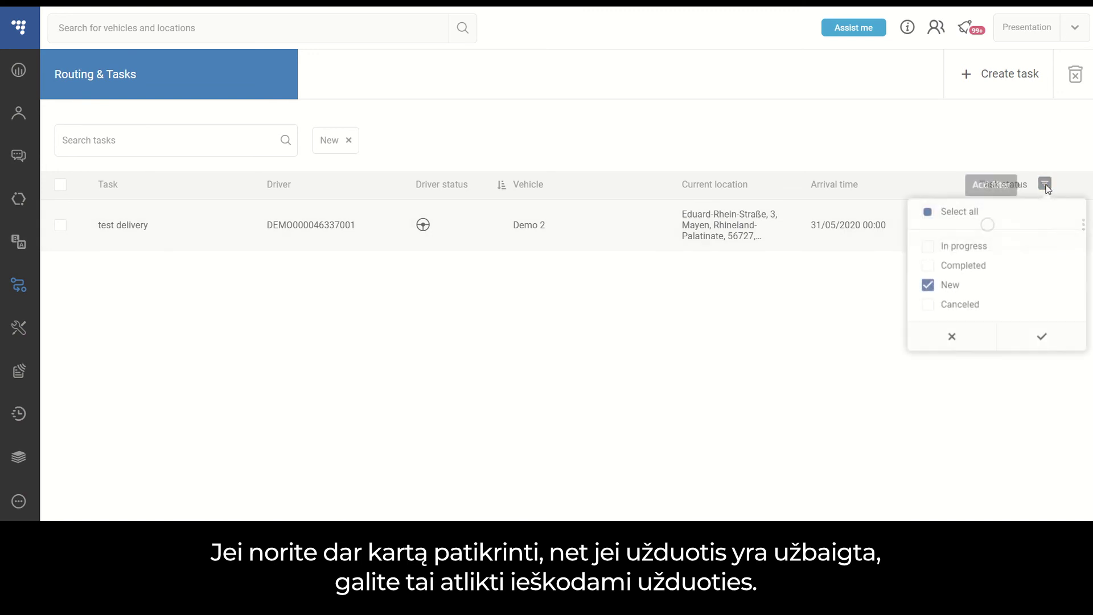
left_click(927, 212)
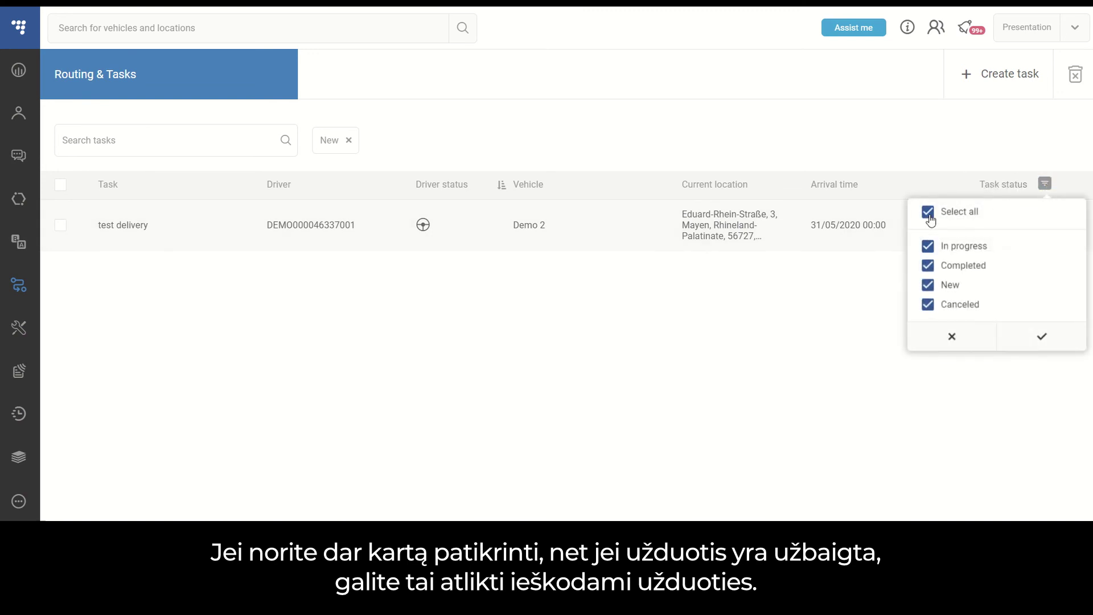
left_click(1046, 346)
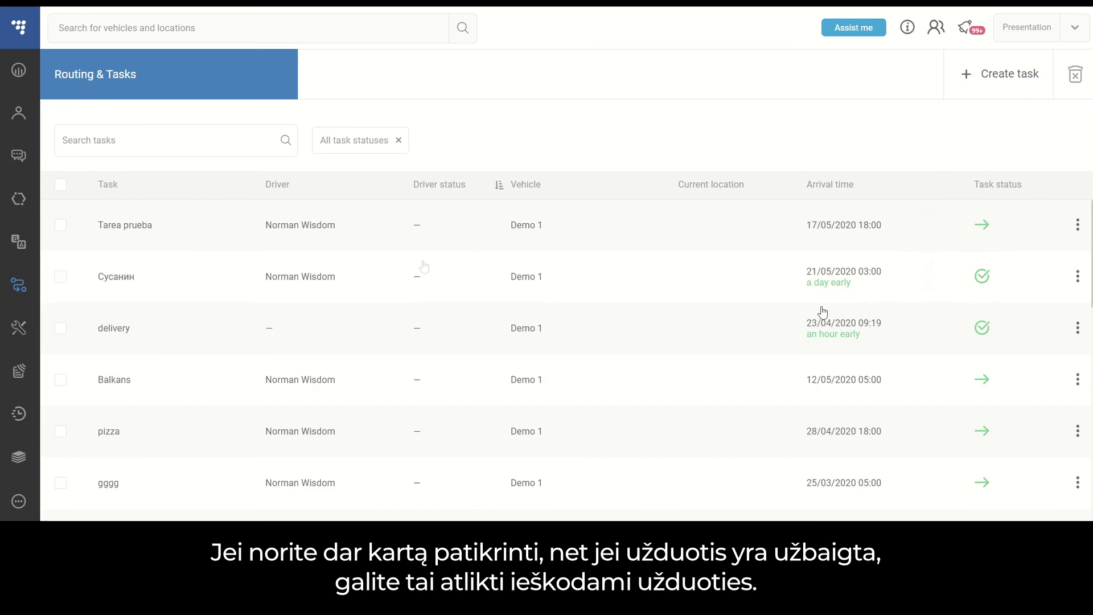
- Search the task list for 'Hamburg' to show the two completed Hamburg - Milan tasks
left_click(203, 142)
type("H")
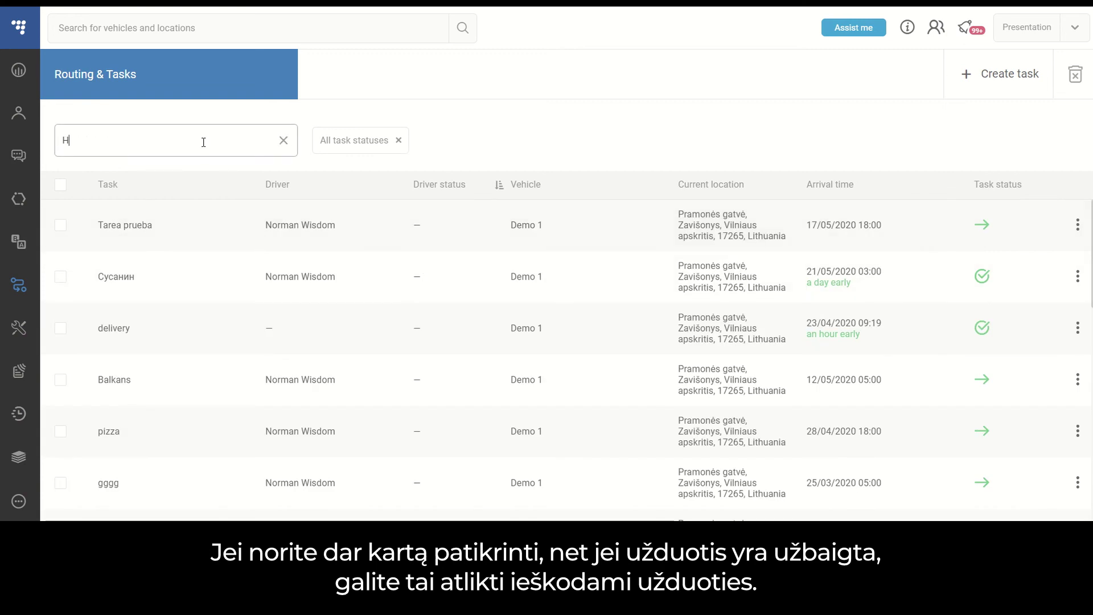
type("amburg")
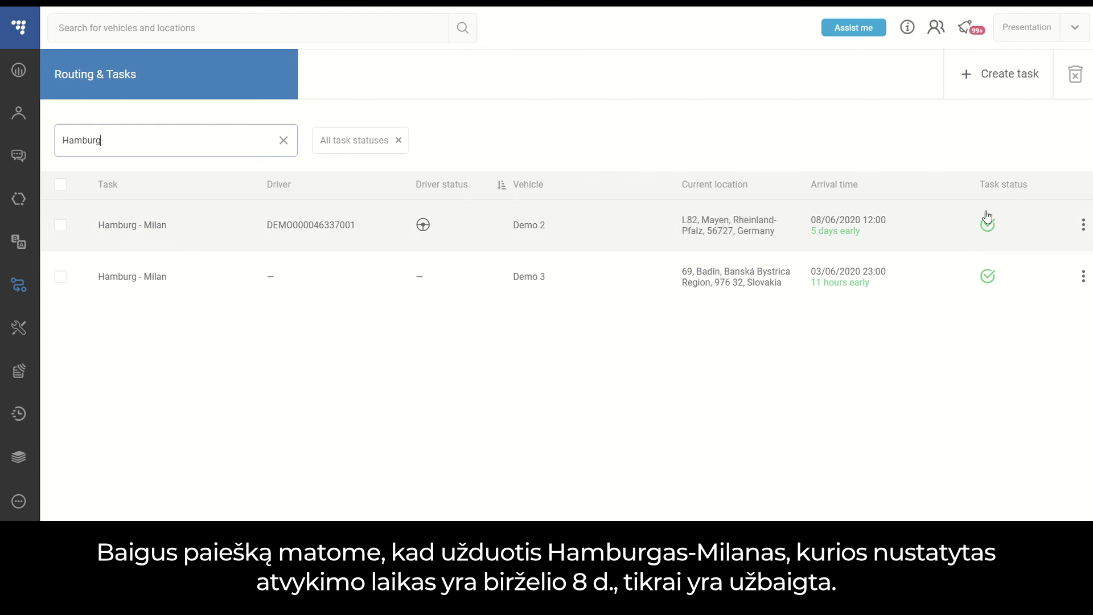
double_click(149, 140)
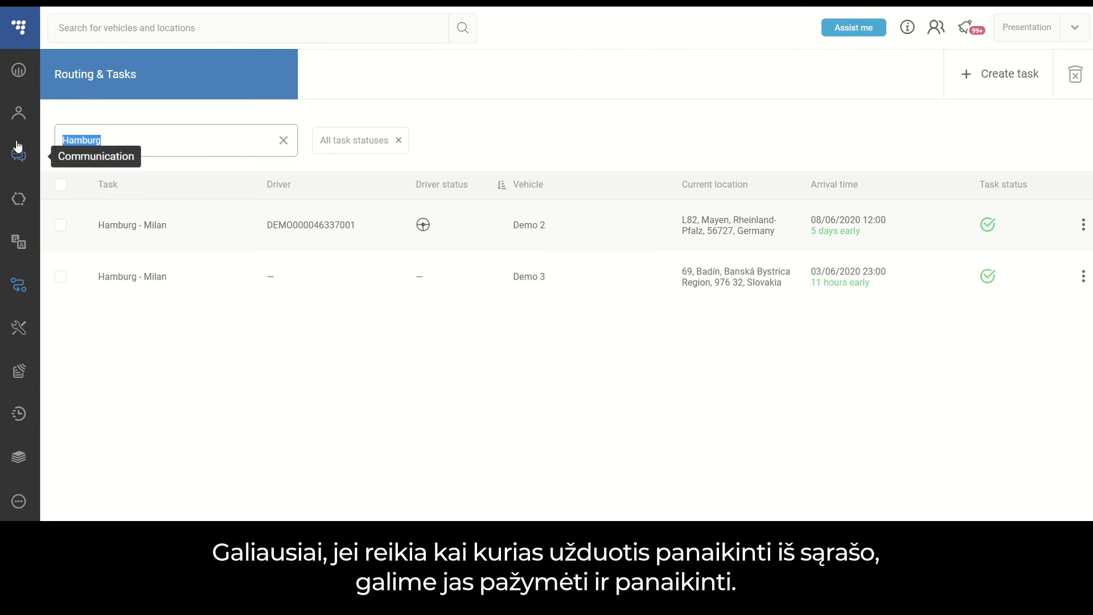
- Clear the Hamburg search and status filter, then start and cancel deleting Tarea prueba
key("BackSpace")
left_click(399, 141)
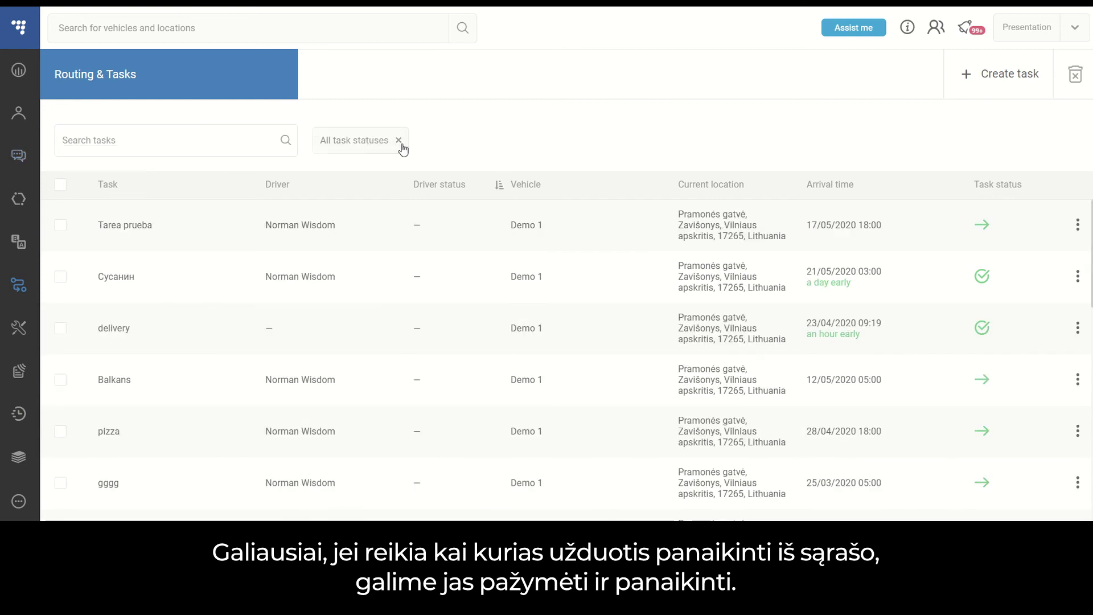
left_click(61, 228)
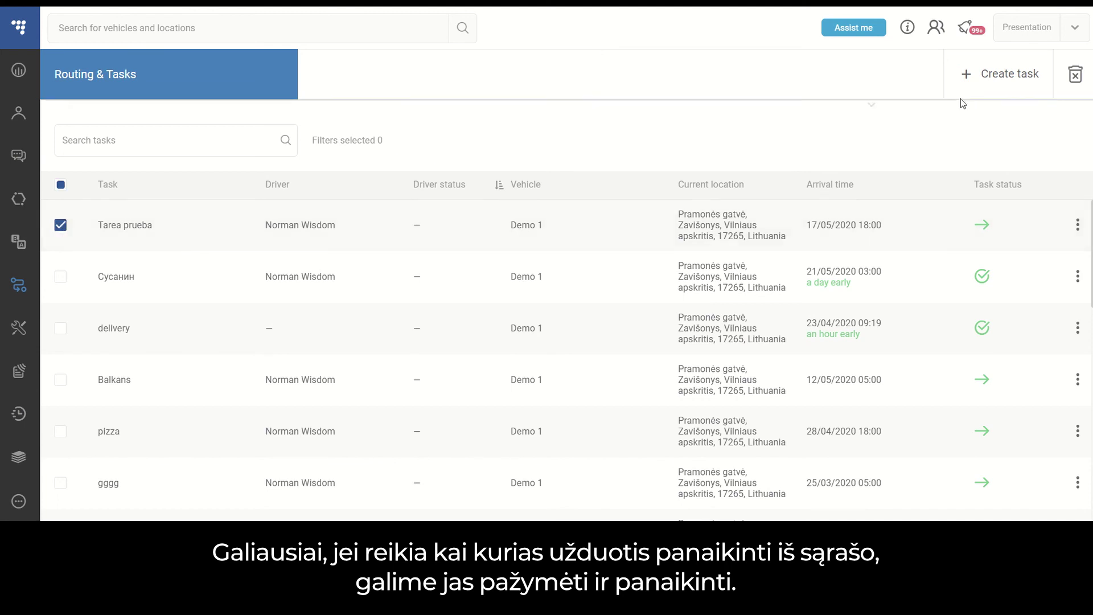
left_click(1073, 76)
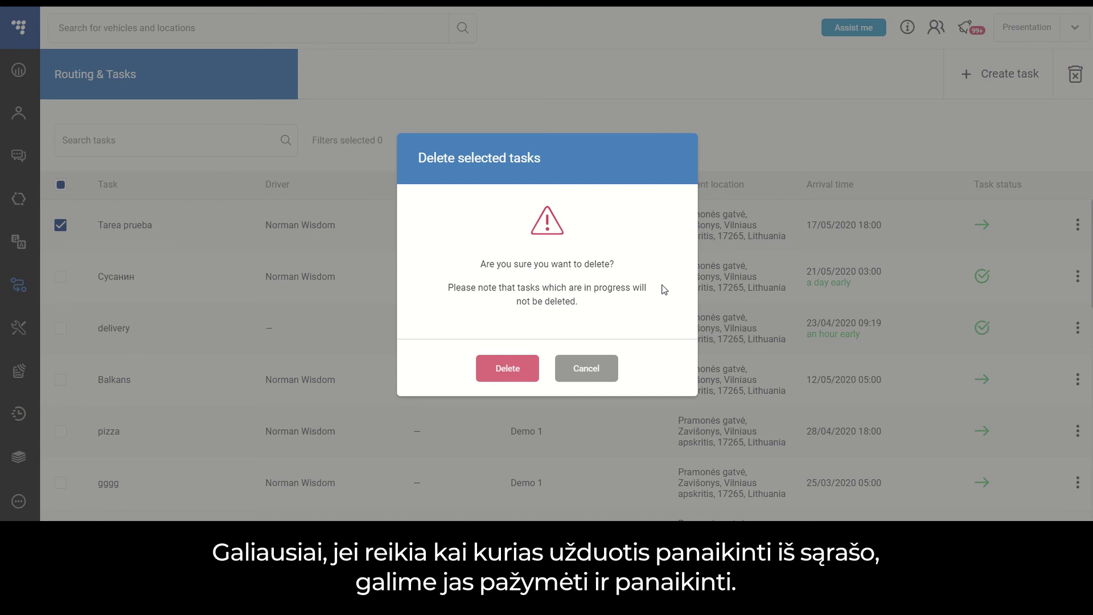
left_click(586, 369)
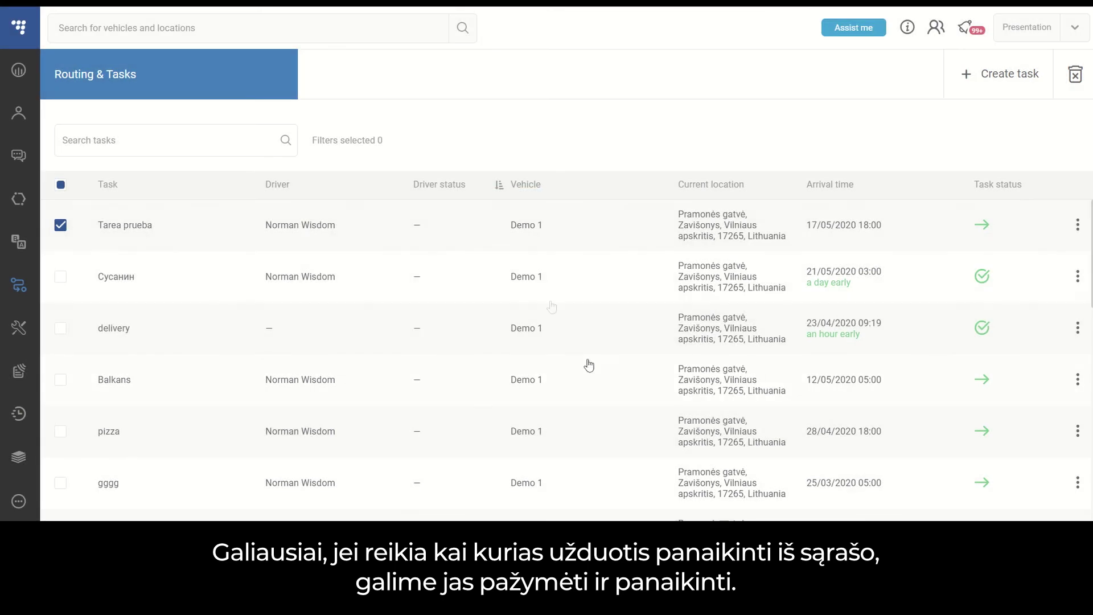
- Delete the Сусанин task instead of Tarea prueba, confirming the deletion
left_click(59, 225)
left_click(61, 277)
left_click(1084, 81)
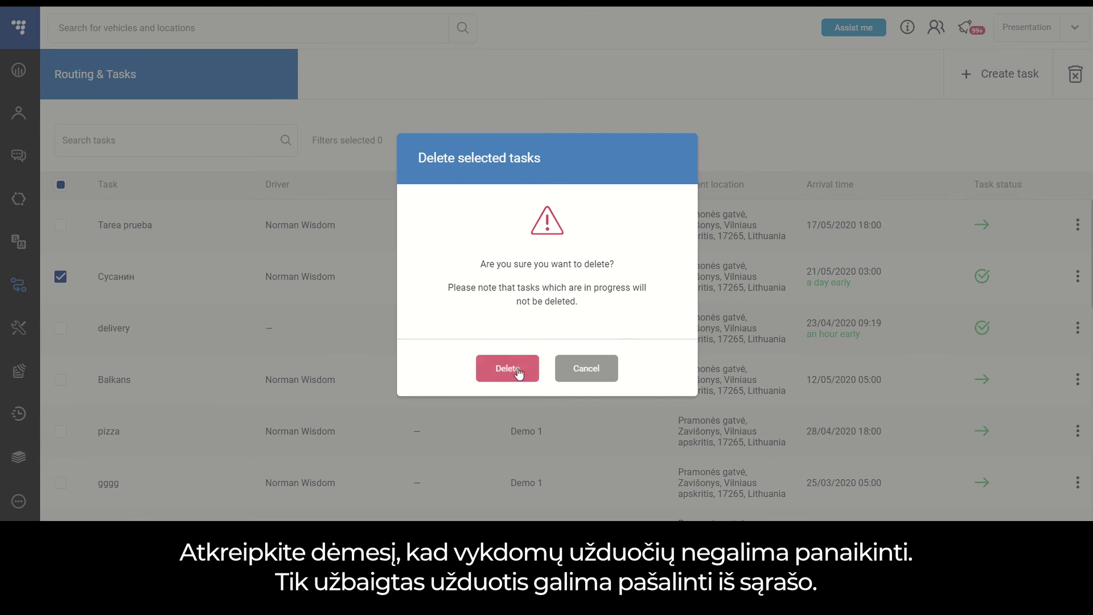
left_click(518, 372)
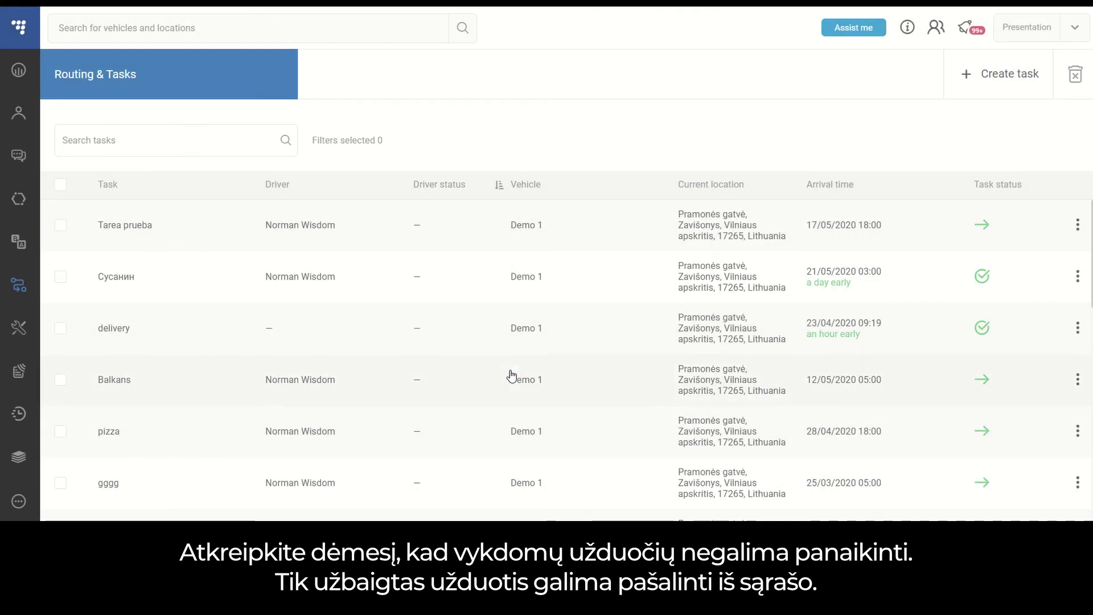